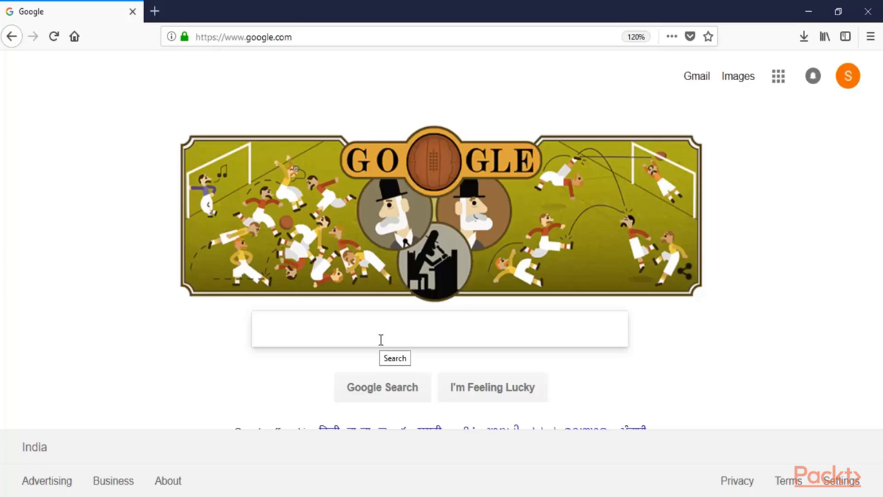
# Step: Search Google for 'download ig-learner.apk'
pyautogui.write('download ig-learner.apk')
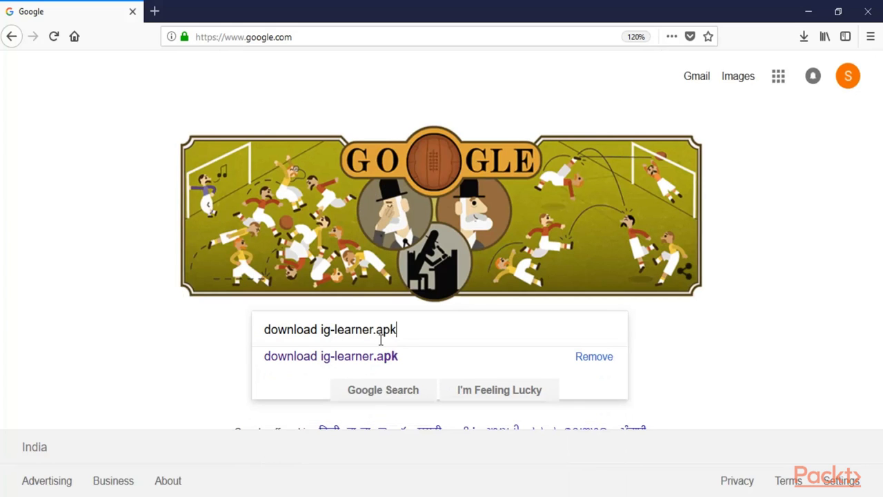
pyautogui.press('Return')
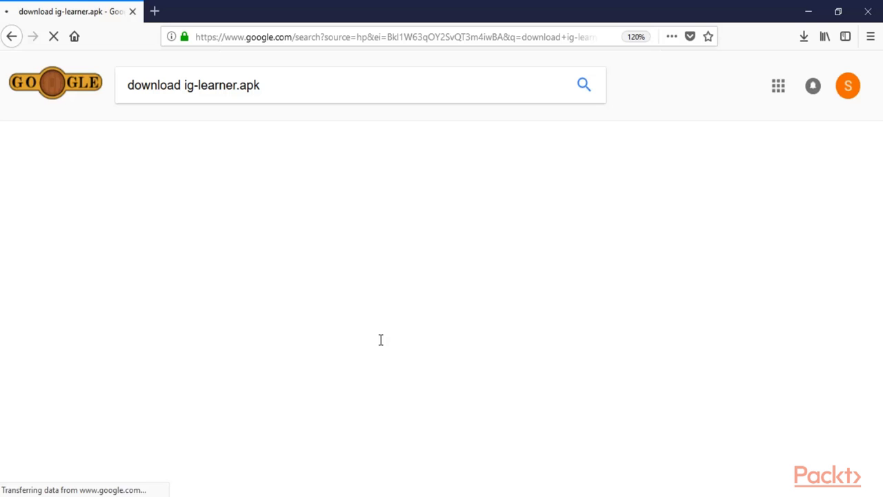
# Step: Zoom in and open the APK-s.com 'Download IG Learner 1.0.APK For Android' result
pyautogui.hotkey('ctrl', '+')
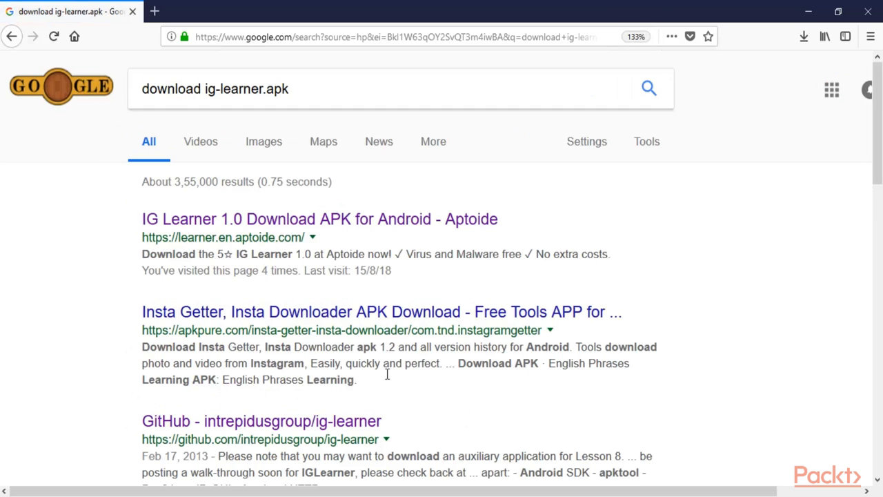
pyautogui.scroll(-10, 771, 190)
pyautogui.scroll(-3, 773, 192)
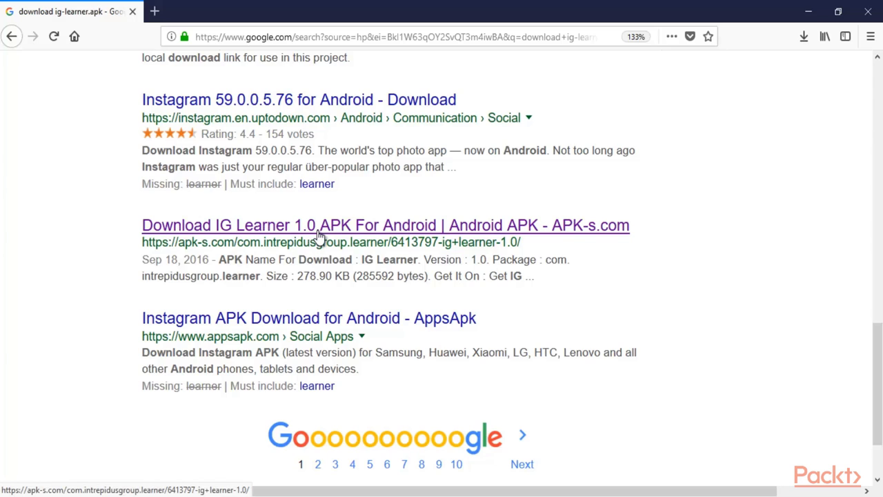
pyautogui.click(206, 234)
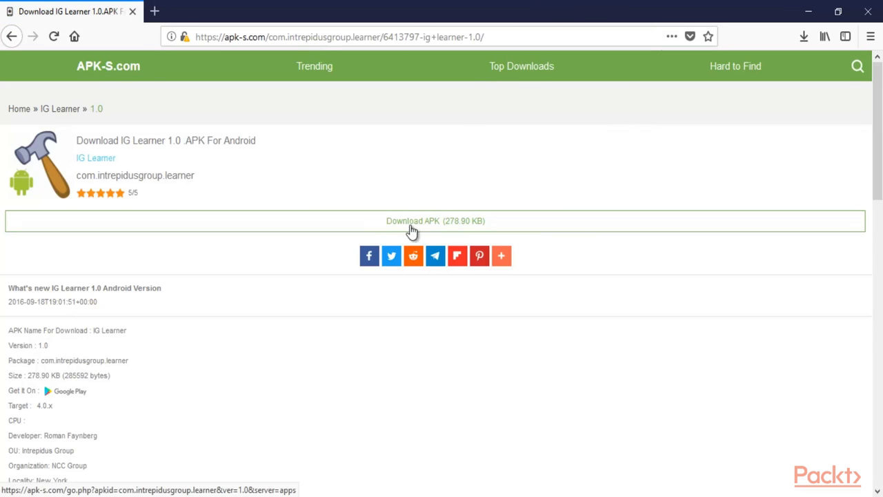
# Step: Download the 279 KB com.intrepidusgroup.learner APK from APK-S.com and show it in its folder
pyautogui.click(461, 228)
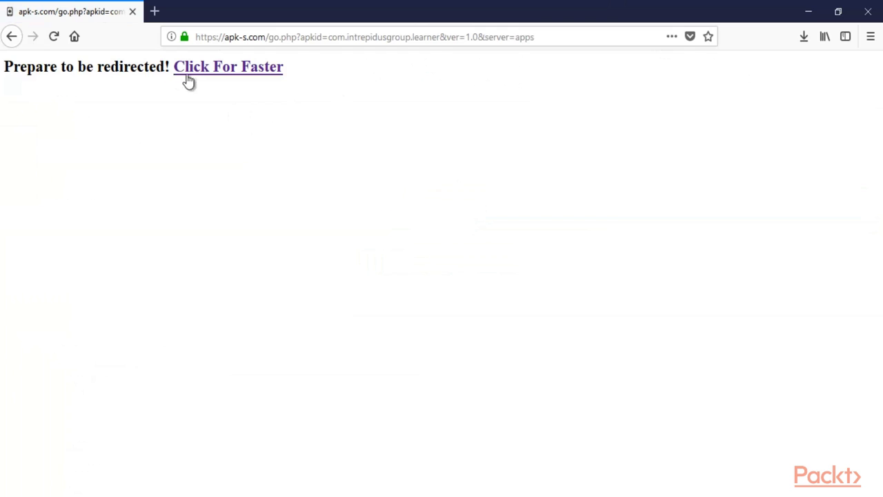
pyautogui.click(254, 72)
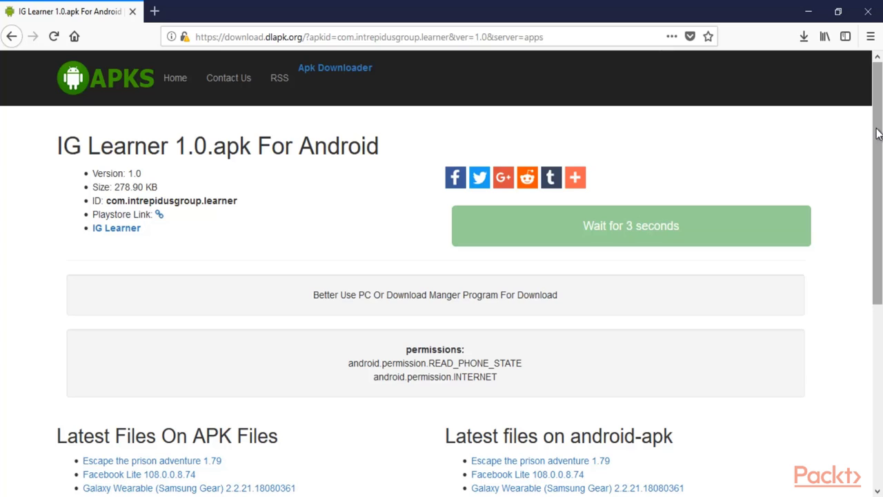
pyautogui.moveTo(544, 37); pyautogui.dragTo(125, 36)
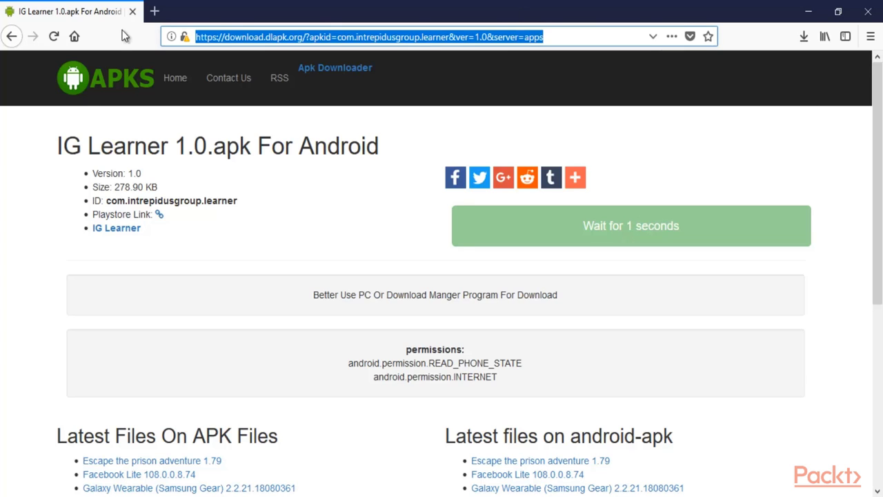
pyautogui.click(4, 200)
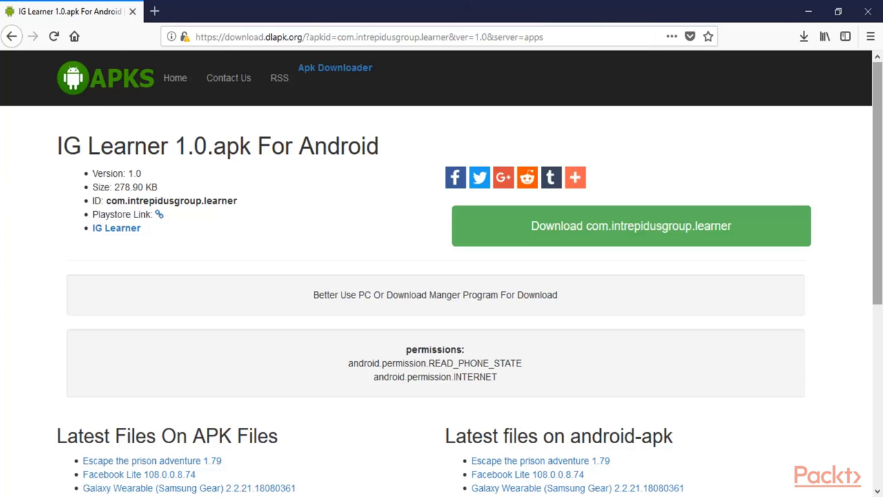
pyautogui.click(657, 233)
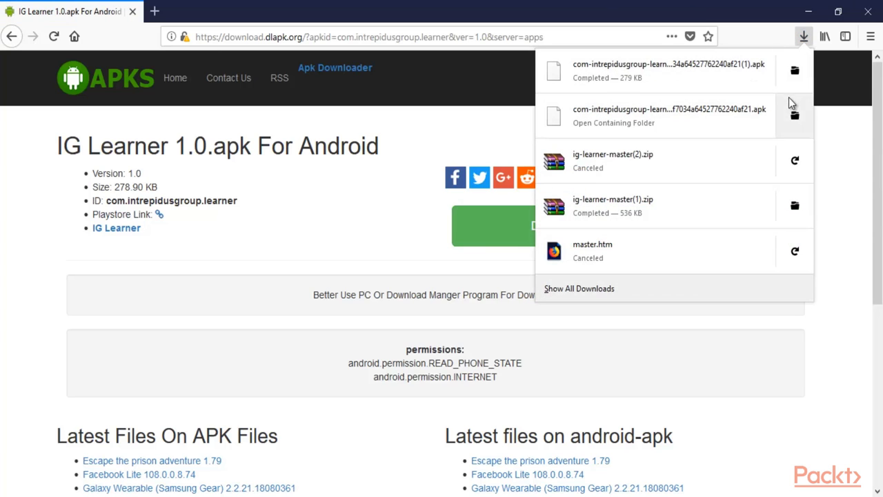
pyautogui.click(793, 70)
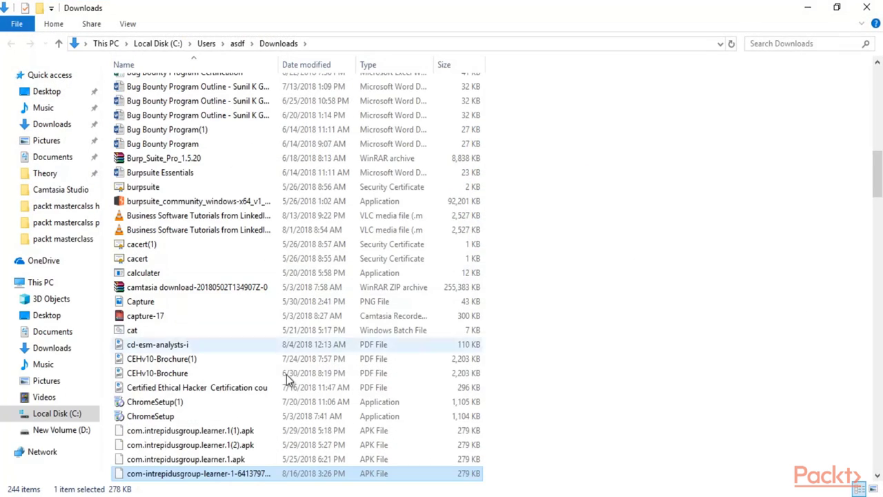
# Step: Copy the downloaded IG Learner APK file
pyautogui.scroll(-5, 290, 325)
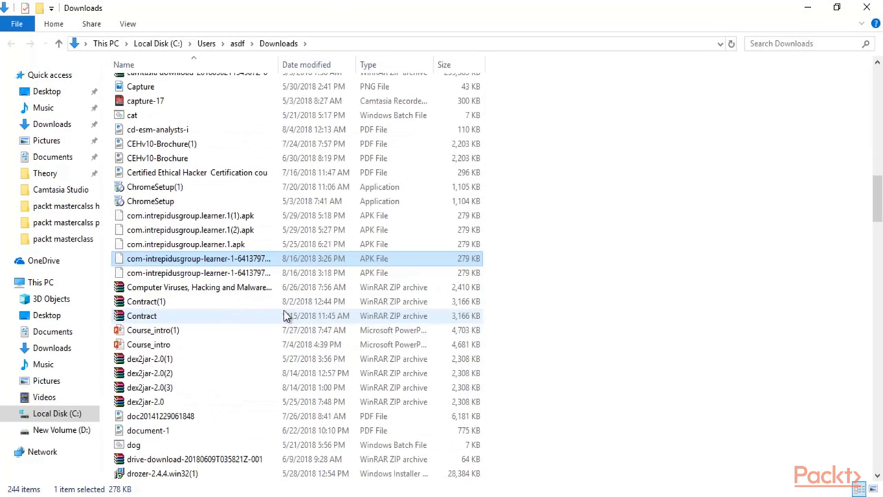
pyautogui.rightClick(261, 261)
pyautogui.click(304, 419)
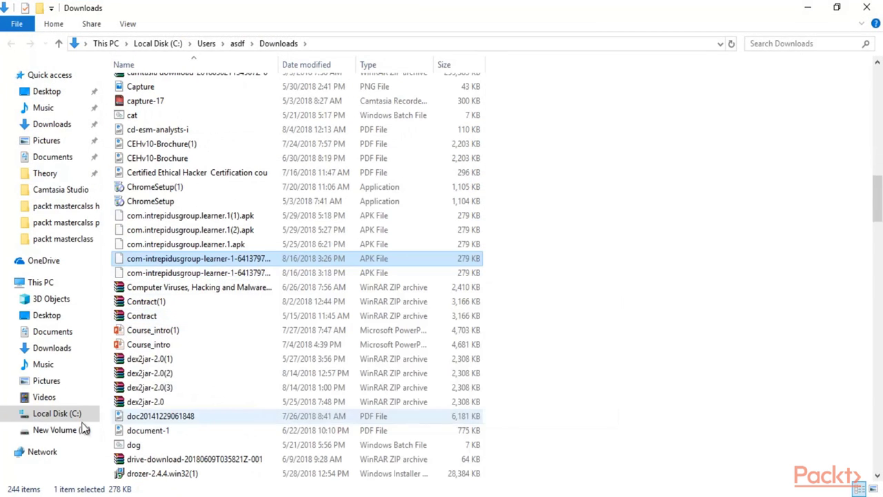
# Step: Browse to C:\Users\asdf and confirm hidden items are shown so AppData is visible
pyautogui.click(49, 414)
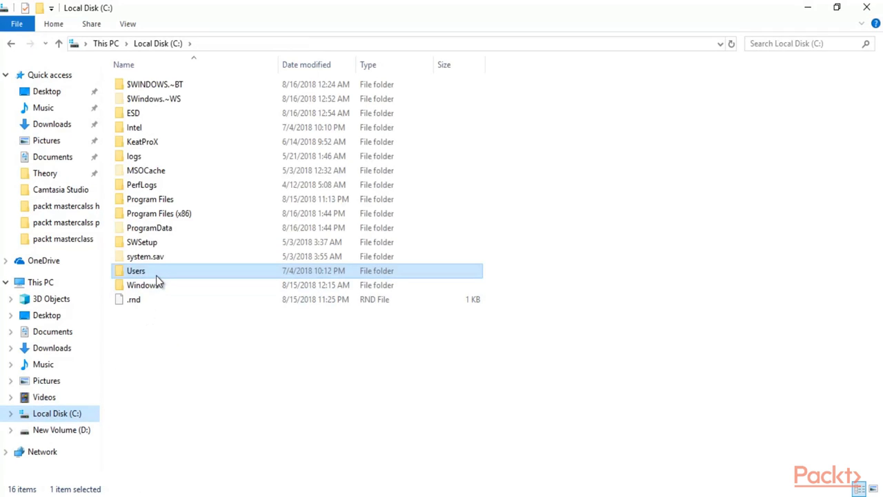
pyautogui.doubleClick(156, 272)
pyautogui.doubleClick(160, 89)
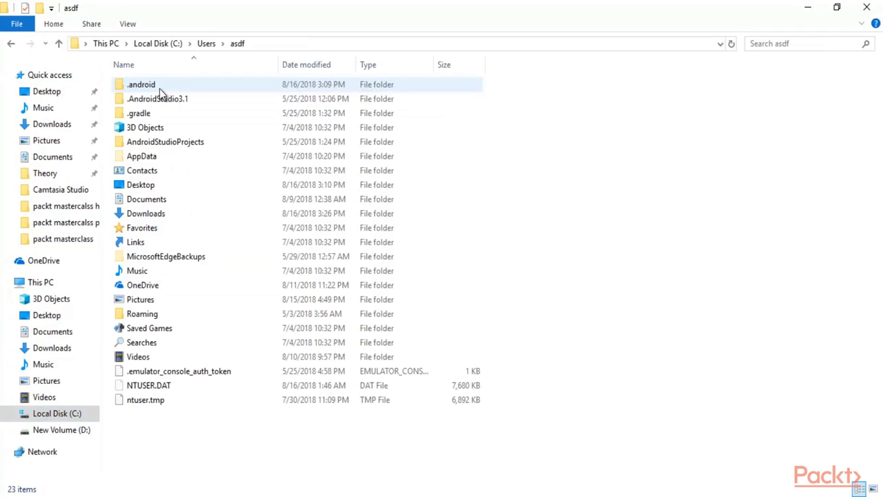
pyautogui.click(150, 158)
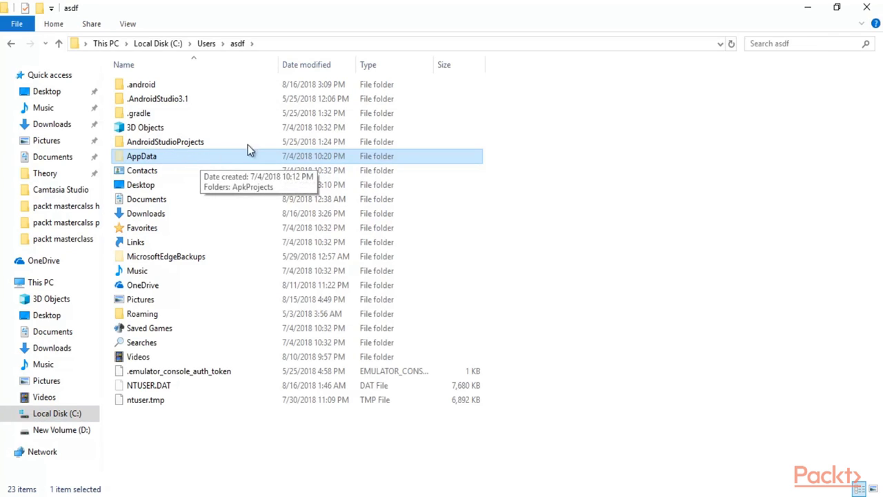
pyautogui.click(491, 108)
pyautogui.click(127, 23)
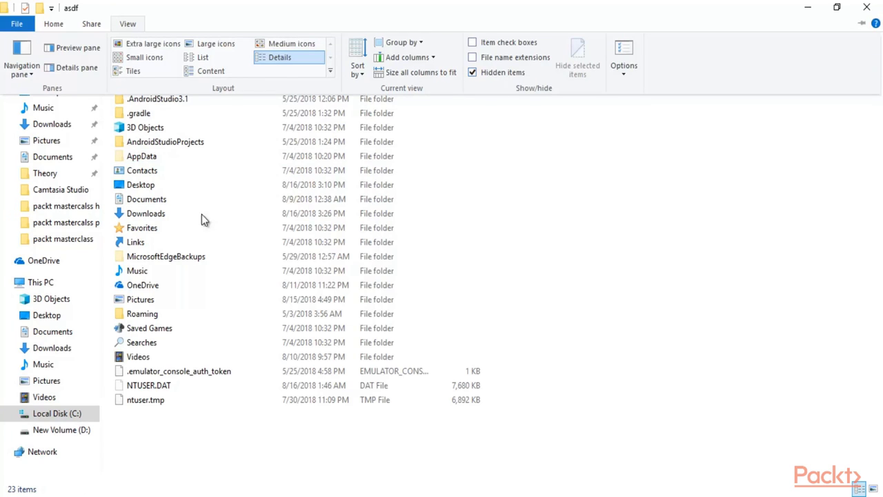
pyautogui.click(586, 203)
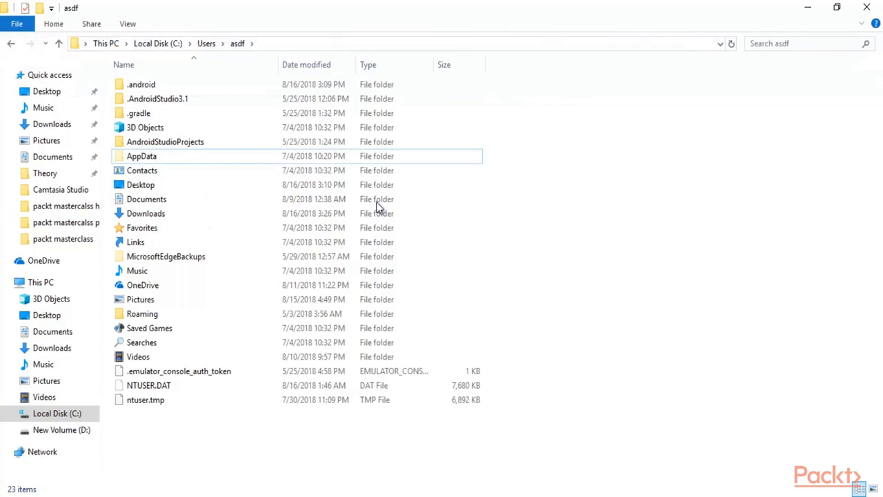
# Step: Open AppData\Local\Android\Sdk\platform-tools
pyautogui.doubleClick(170, 156)
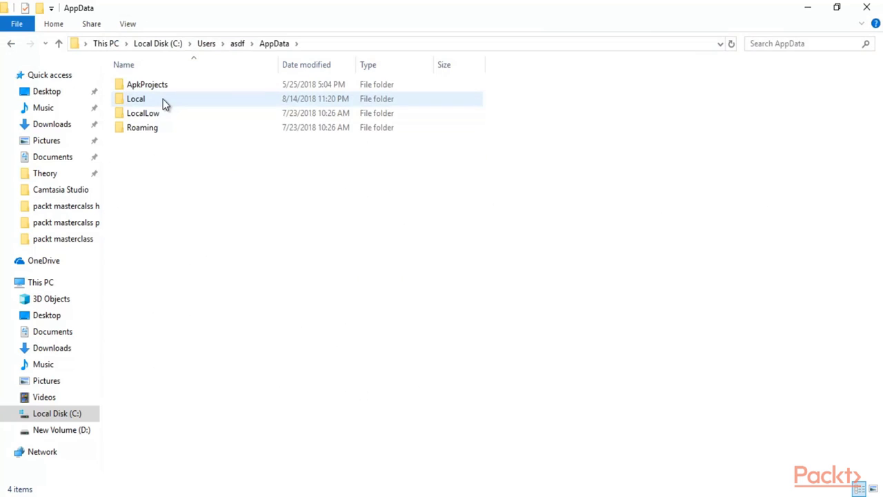
pyautogui.doubleClick(162, 99)
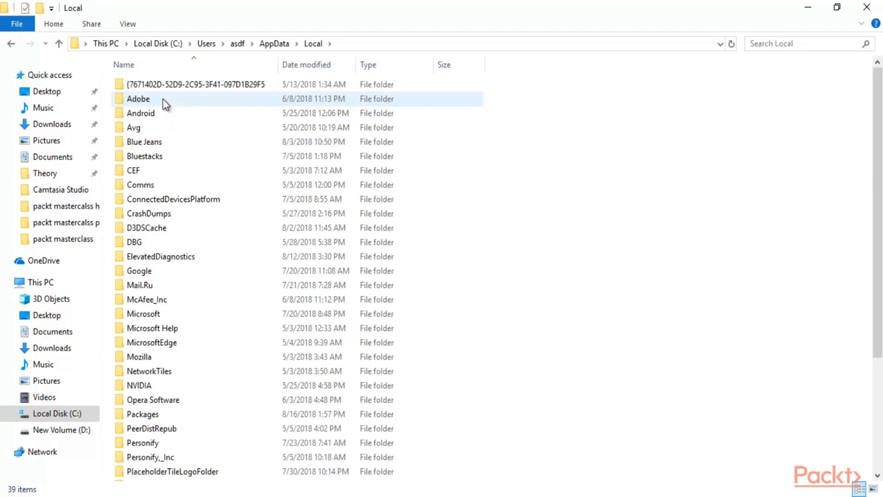
pyautogui.doubleClick(152, 116)
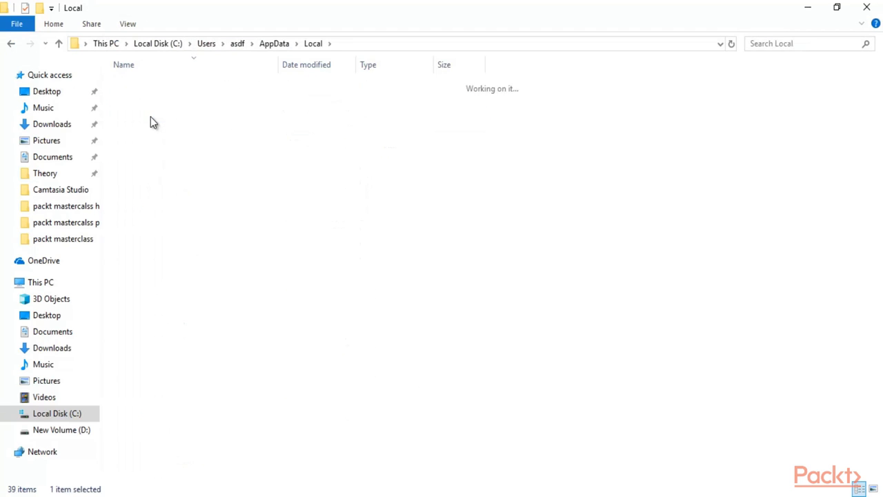
pyautogui.doubleClick(191, 83)
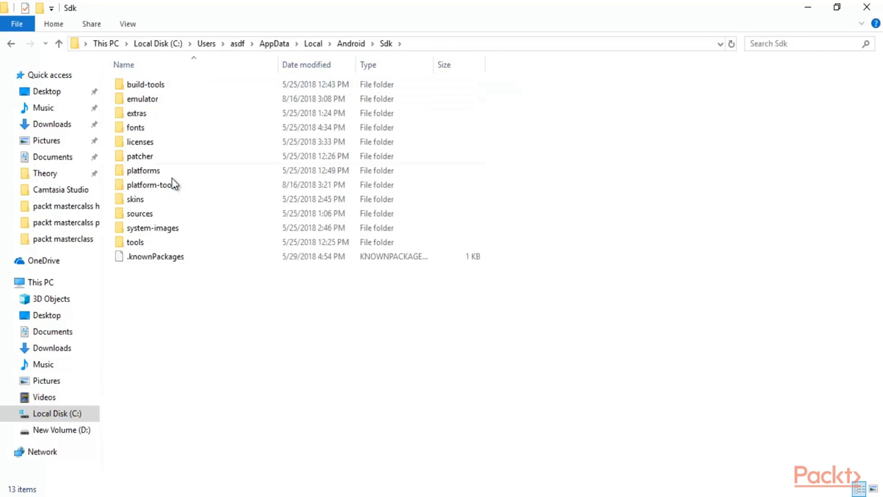
pyautogui.doubleClick(172, 184)
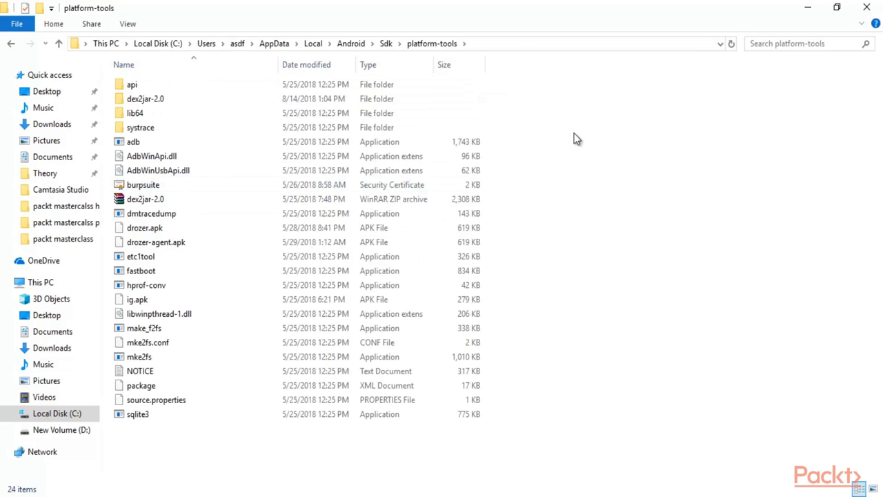
# Step: Paste the APK into platform-tools, rename it iglearner.apk, and go back to Sdk
pyautogui.rightClick(593, 155)
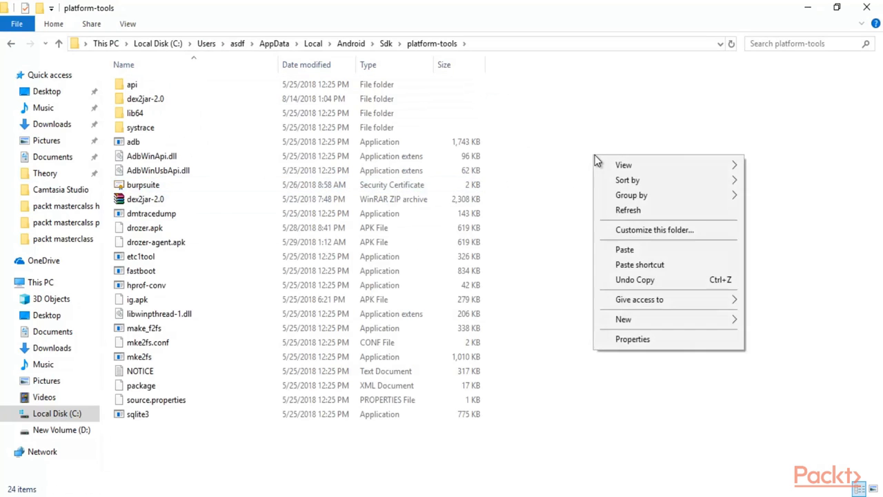
pyautogui.click(632, 249)
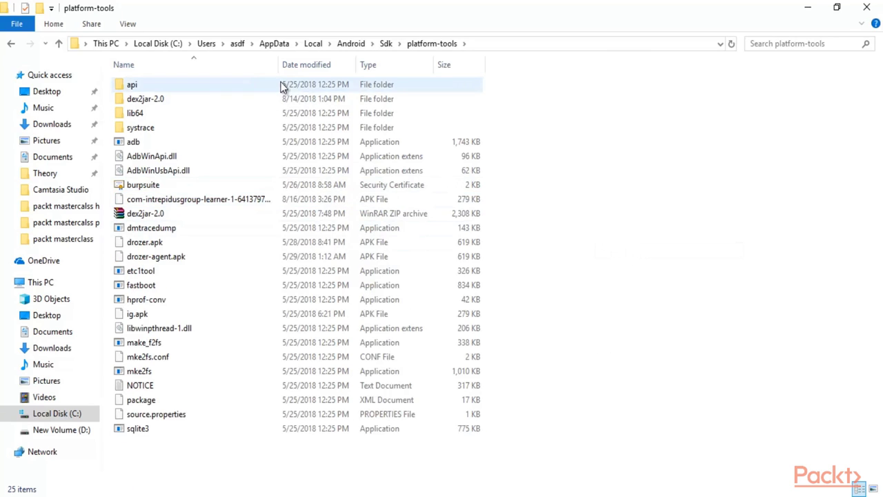
pyautogui.rightClick(256, 200)
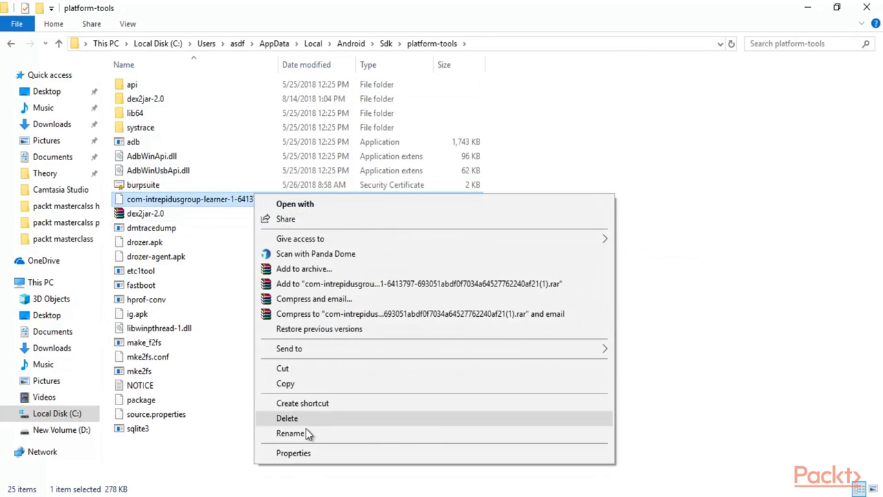
pyautogui.click(305, 431)
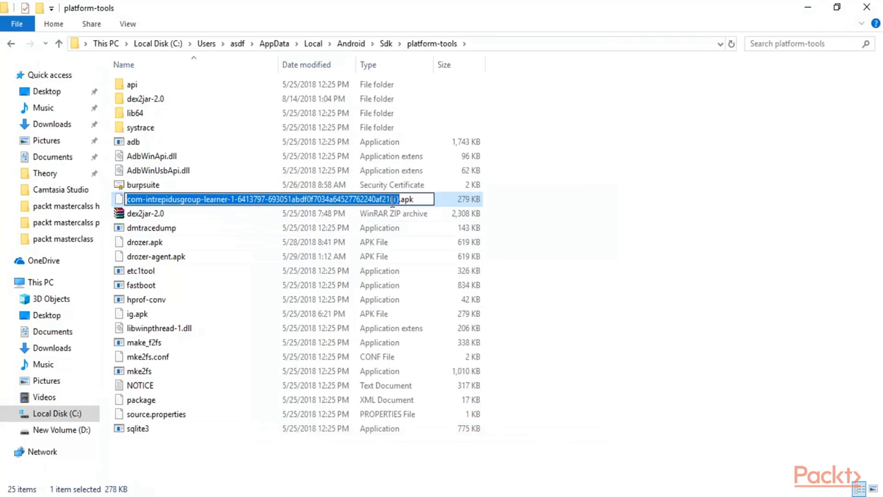
pyautogui.press('BackSpace')
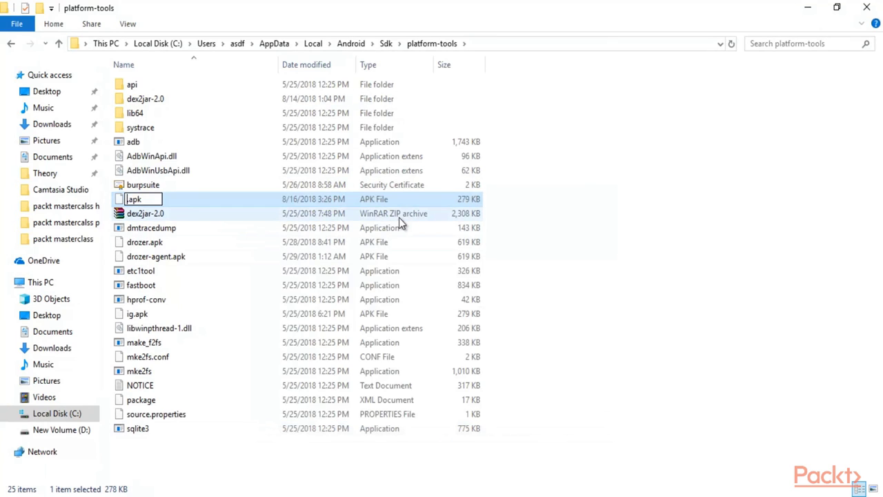
pyautogui.write('iglearner')
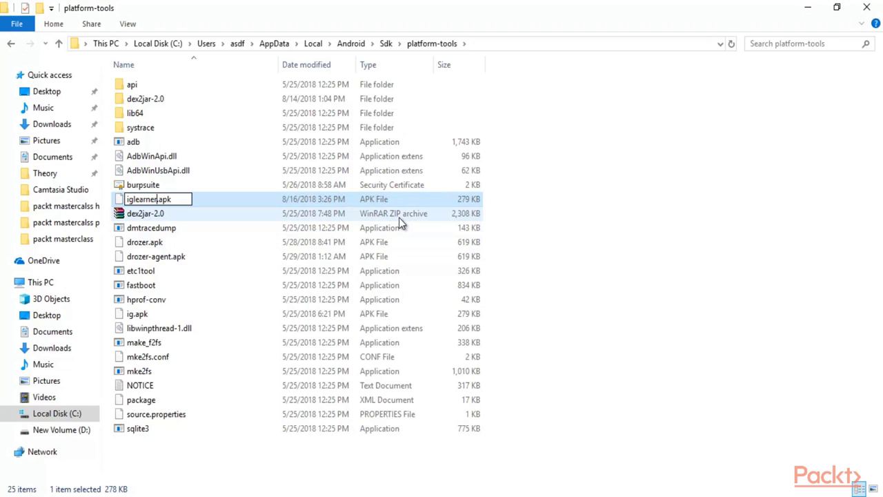
pyautogui.press('Return')
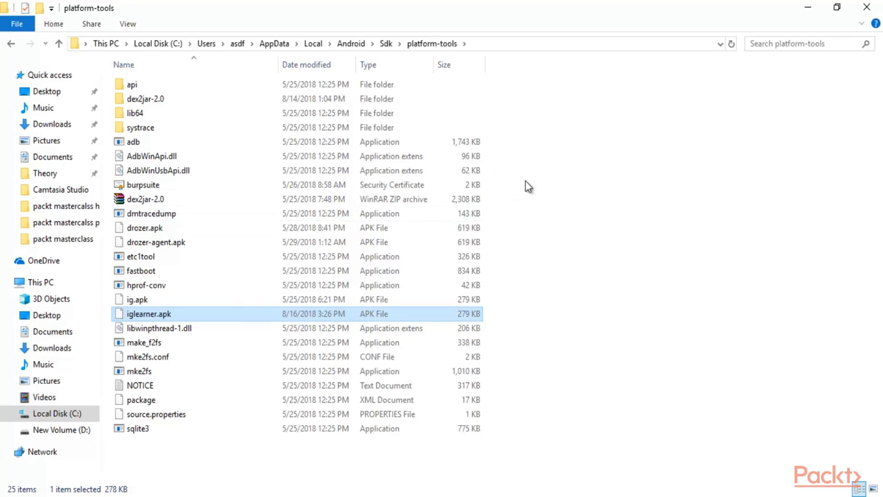
pyautogui.click(16, 43)
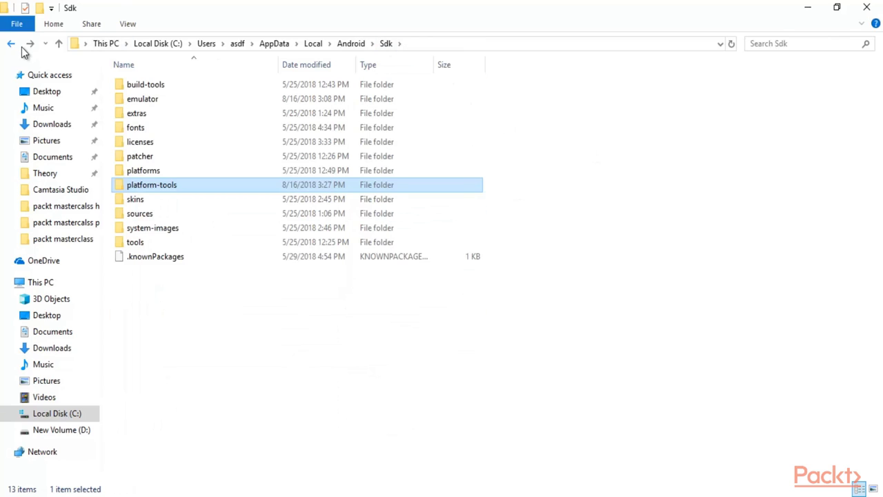
# Step: Open the Sdk emulator folder and move the Command Prompt window aside
pyautogui.doubleClick(146, 102)
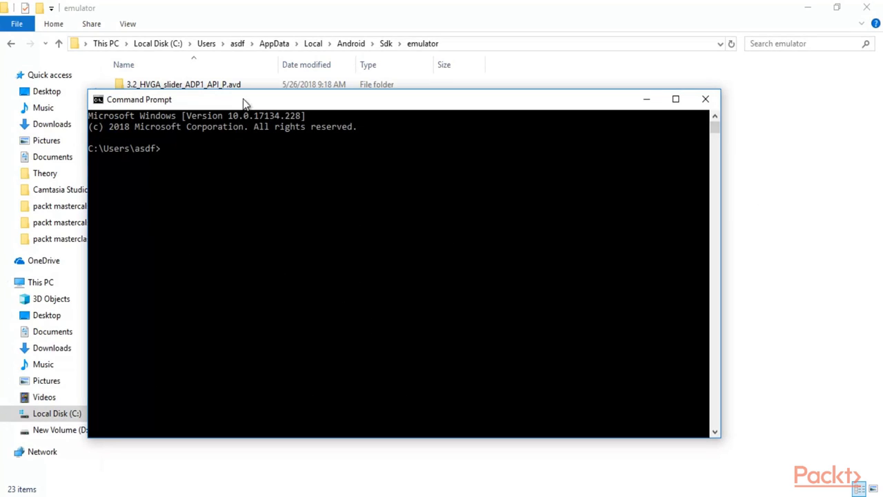
pyautogui.moveTo(243, 102); pyautogui.dragTo(436, 141)
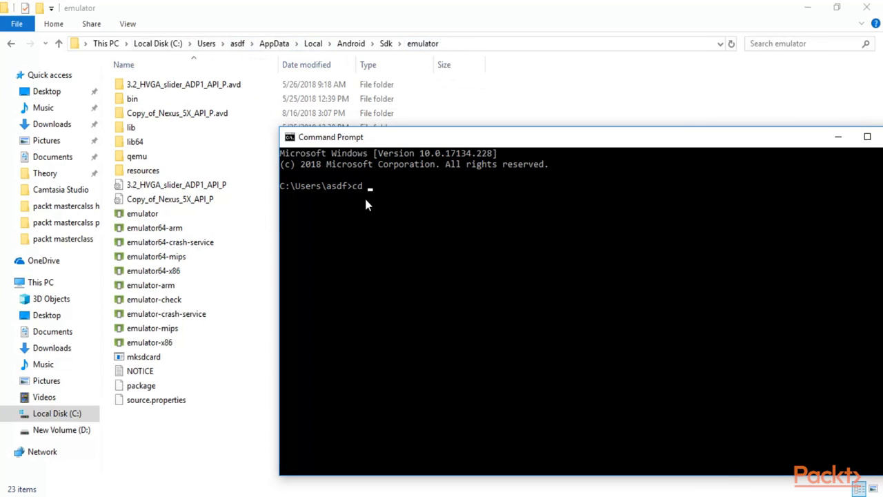
# Step: Change the Command Prompt into AppData/Local/Android/Sdk/emulator
pyautogui.write('da')
pyautogui.press('BackSpace')
pyautogui.write('ata/')
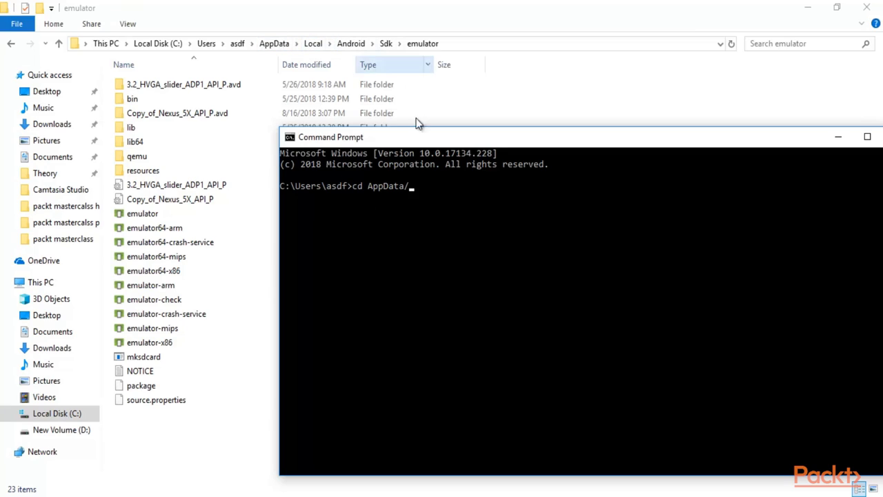
pyautogui.write('Local')
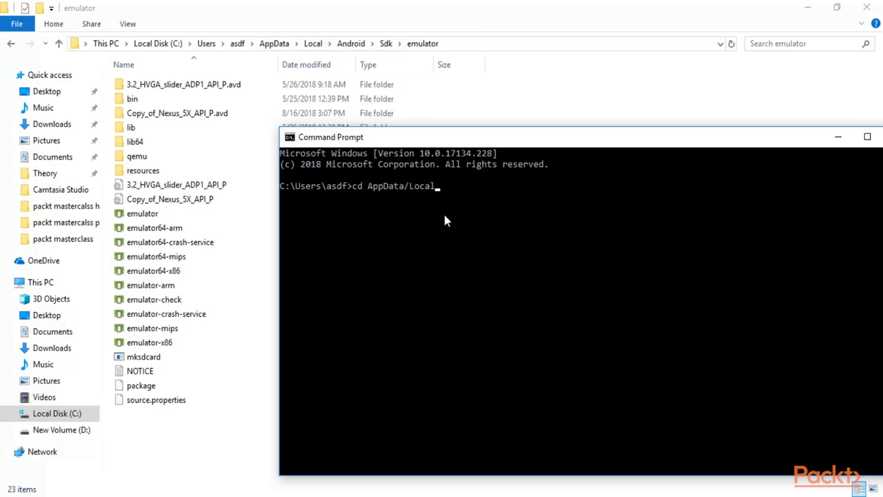
pyautogui.write('/Android/Sdk/emulator')
pyautogui.press('Return')
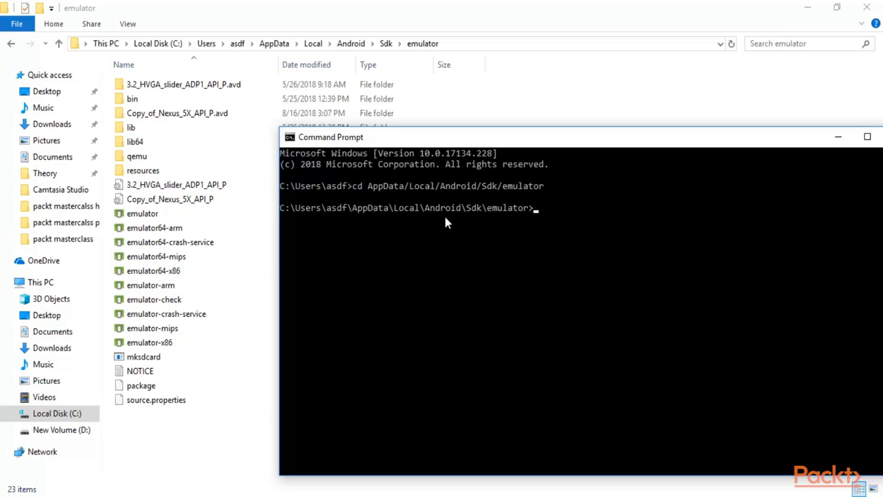
# Step: Start the emulator command and copy the Copy_of_Nexus_5X_API_P device name from Explorer
pyautogui.moveTo(438, 142); pyautogui.dragTo(479, 103)
pyautogui.click(199, 201)
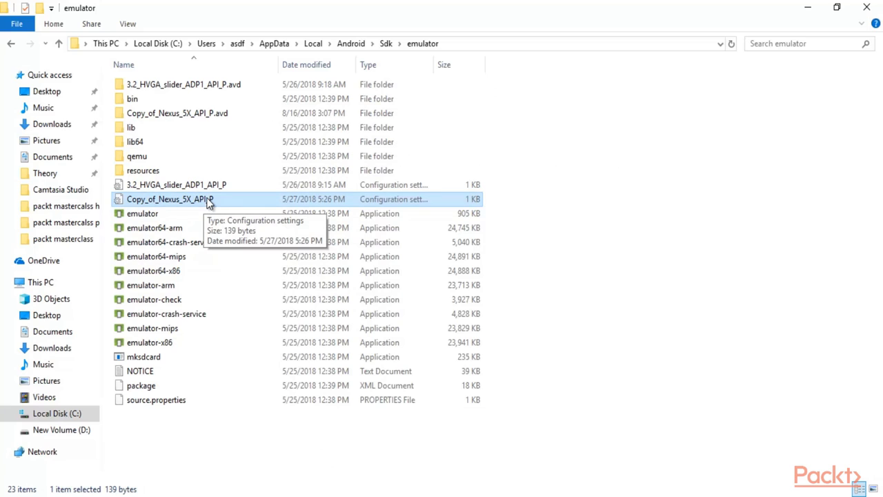
pyautogui.hotkey('alt', 'Tab')
pyautogui.moveTo(586, 101); pyautogui.dragTo(566, 98)
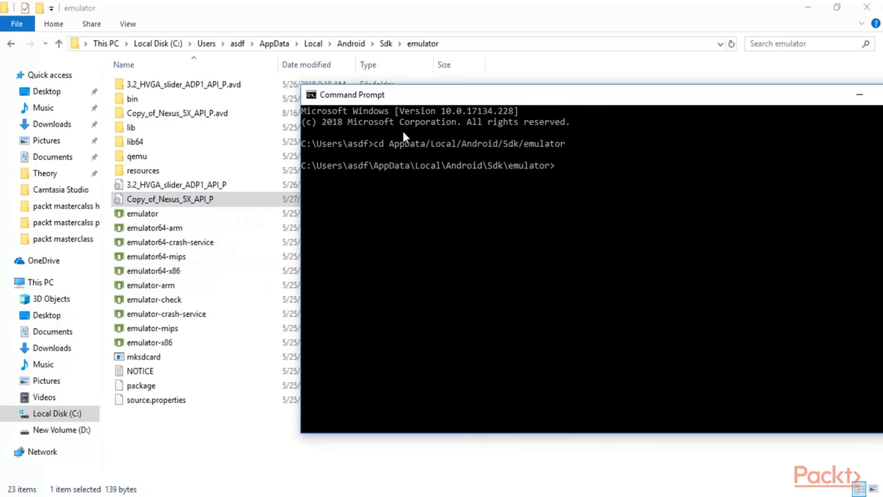
pyautogui.write('emulator -avd')
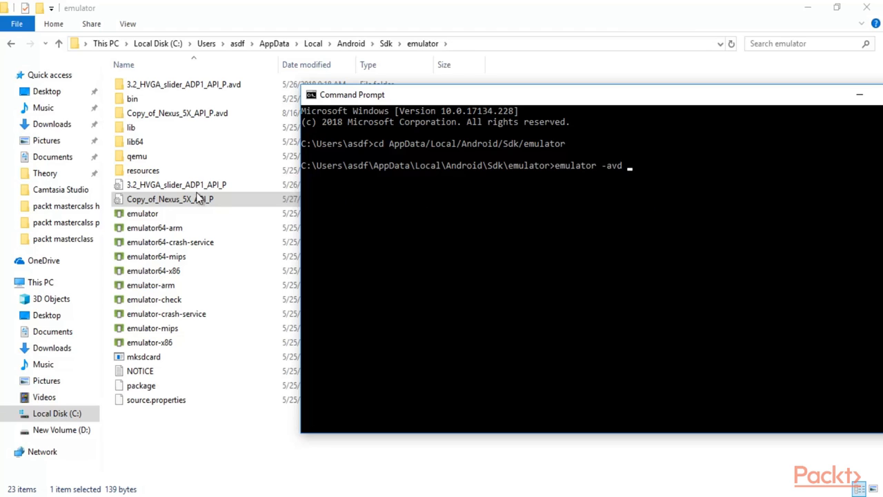
pyautogui.click(155, 200)
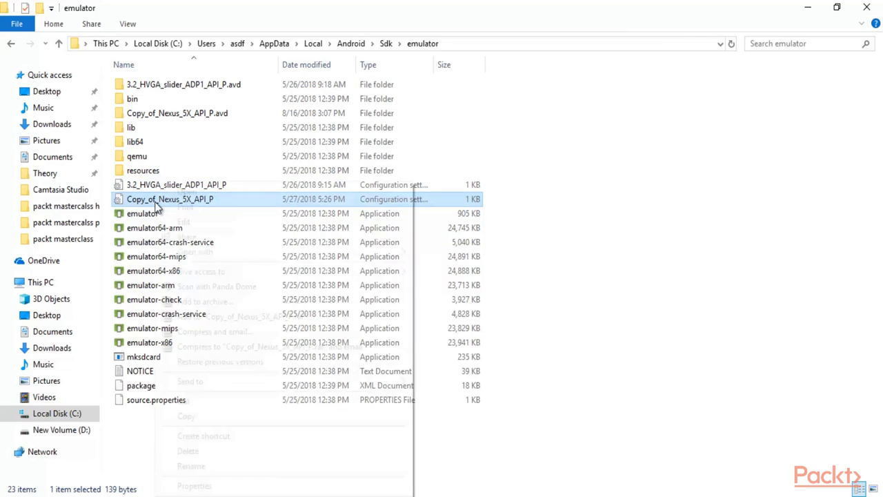
pyautogui.rightClick(156, 207)
pyautogui.click(210, 465)
pyautogui.hotkey('ctrl', 'c')
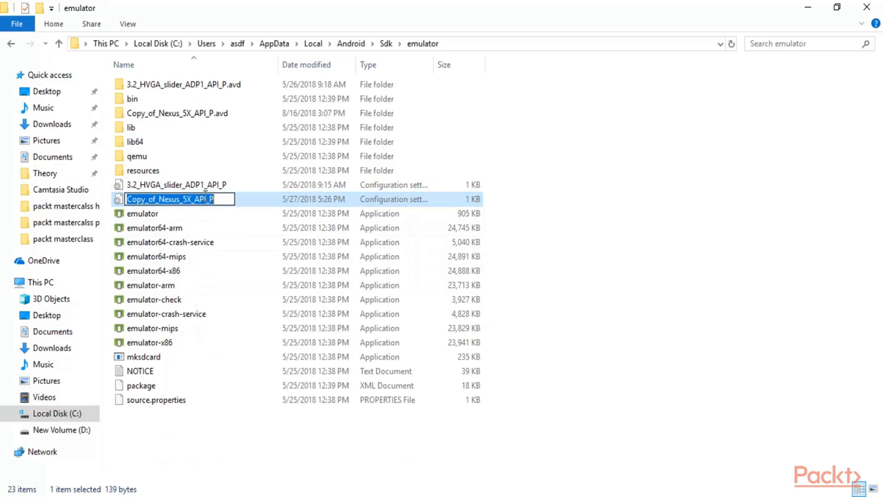
pyautogui.press('End')
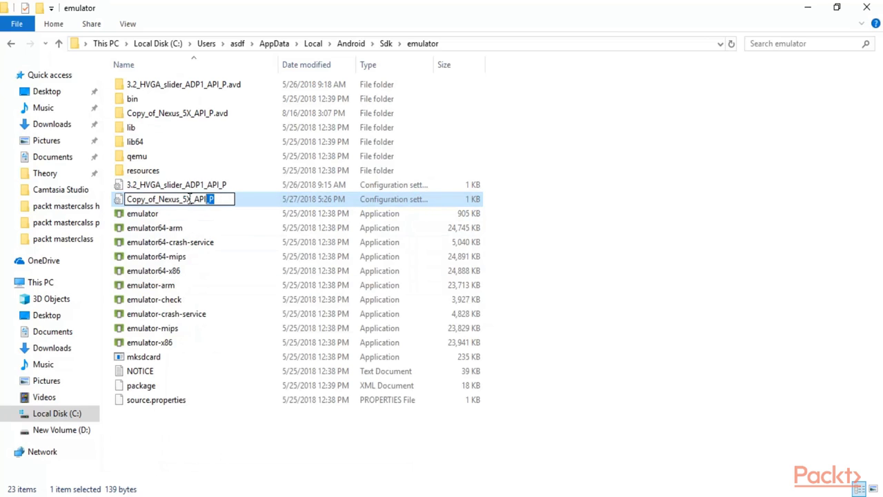
pyautogui.click(506, 379)
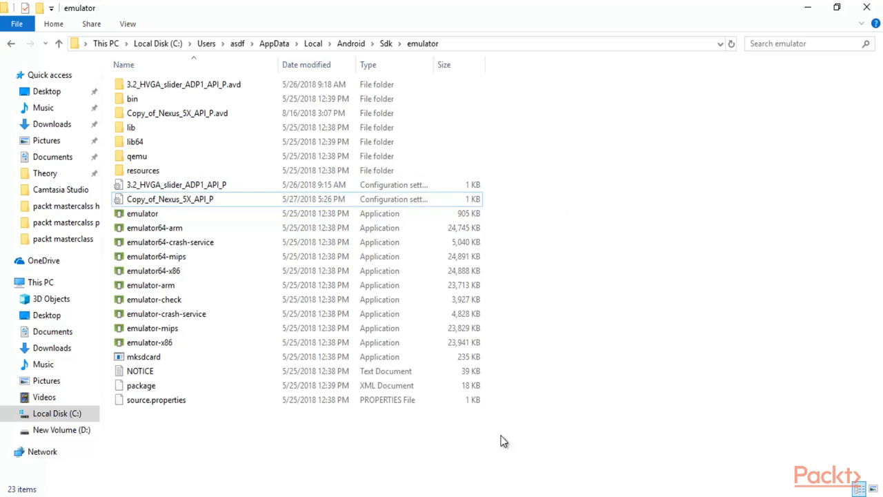
# Step: Paste the name and run emulator -avd Copy_of_Nexus_5X_API_P
pyautogui.hotkey('alt', 'Tab')
pyautogui.hotkey('ctrl', 'v')
pyautogui.moveTo(630, 102); pyautogui.dragTo(430, 68)
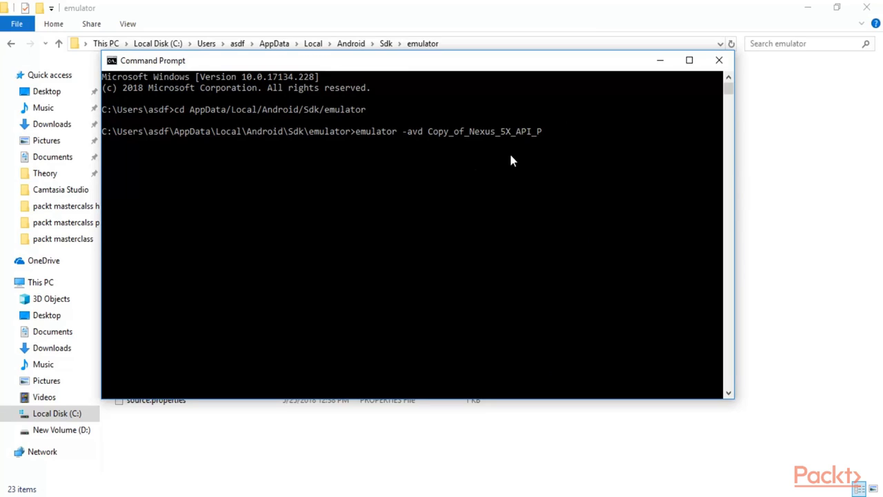
pyautogui.press('Return')
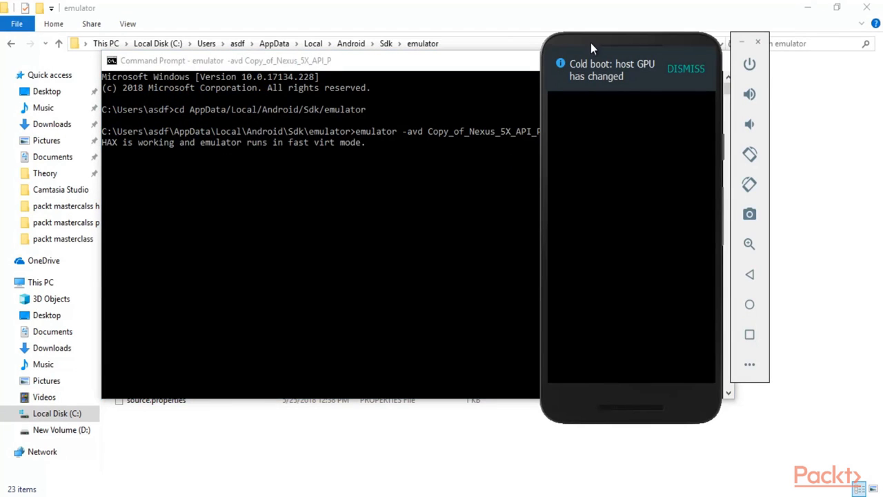
# Step: Dismiss the cold boot GPU notice and arrange the emulator and Command Prompt windows
pyautogui.moveTo(591, 44); pyautogui.dragTo(634, 37)
pyautogui.click(732, 74)
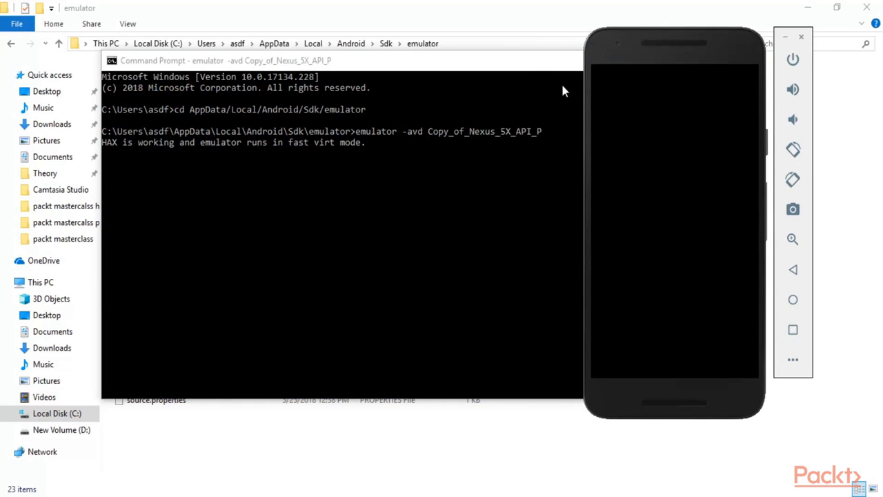
pyautogui.moveTo(528, 67); pyautogui.dragTo(410, 68)
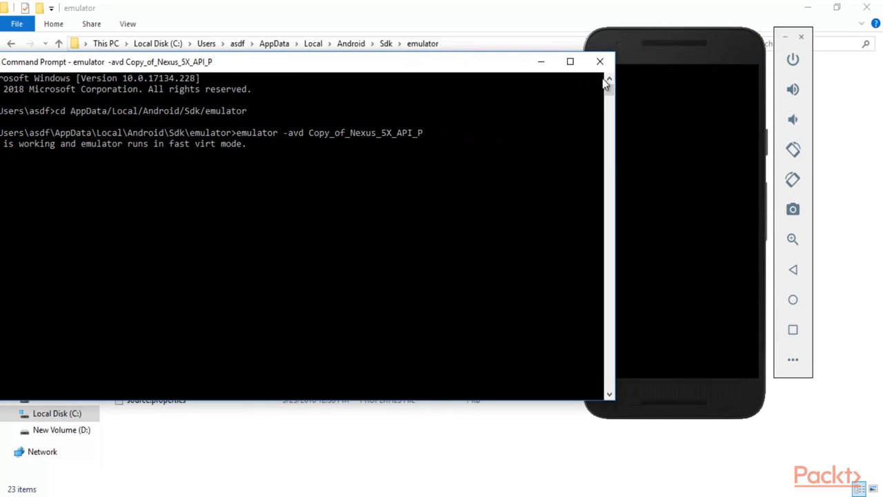
pyautogui.click(769, 399)
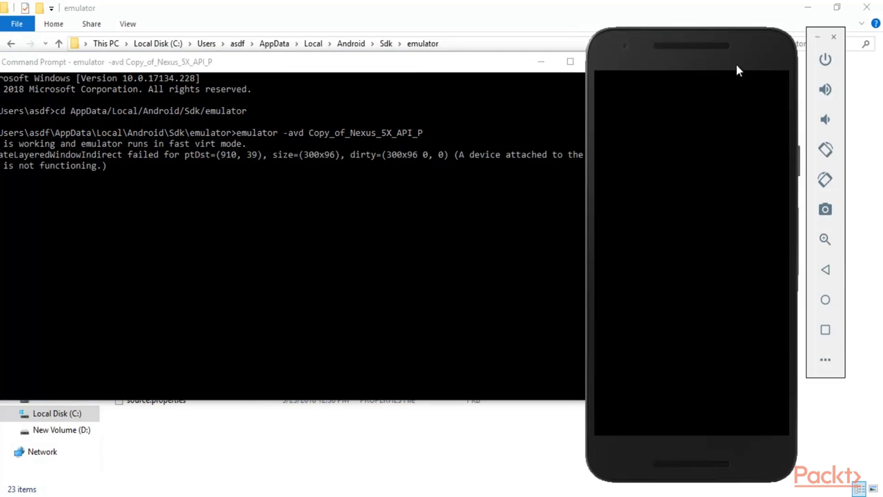
pyautogui.moveTo(463, 66); pyautogui.dragTo(507, 69)
pyautogui.click(681, 42)
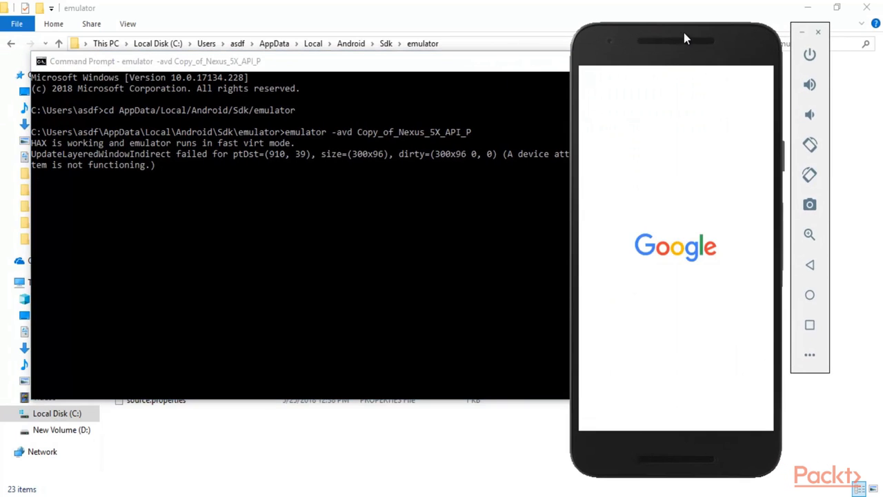
pyautogui.moveTo(684, 33); pyautogui.dragTo(678, 34)
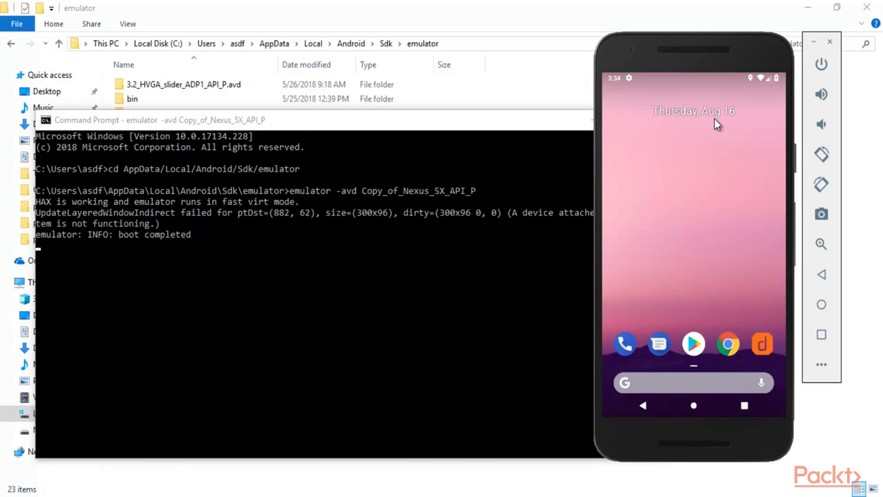
# Step: Check the phone's app list, return to the home screen, and bring the console forward
pyautogui.moveTo(710, 372); pyautogui.dragTo(720, 169)
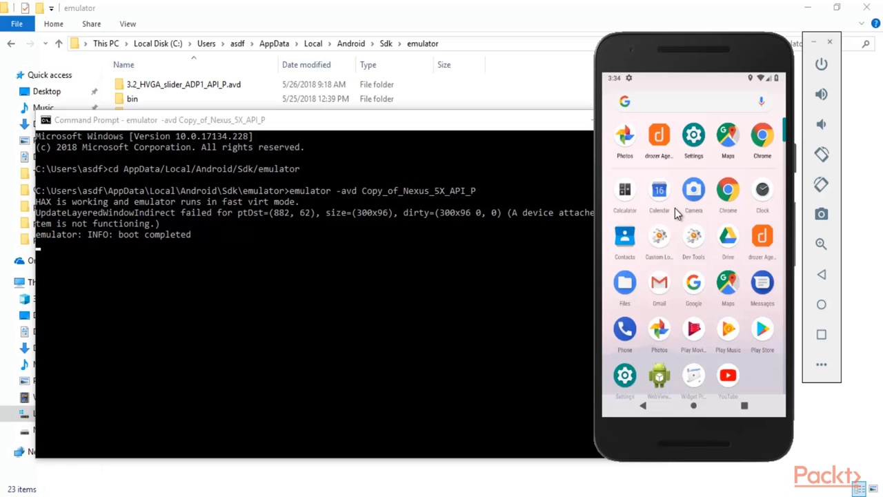
pyautogui.click(695, 406)
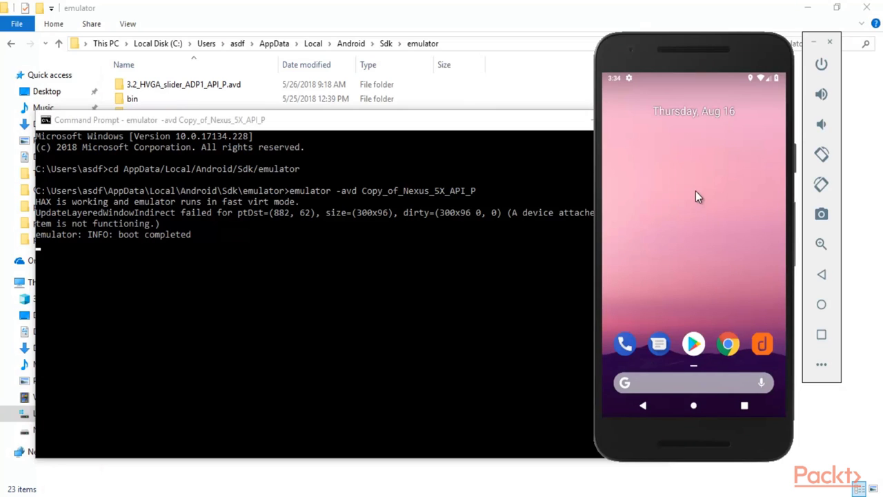
pyautogui.click(509, 128)
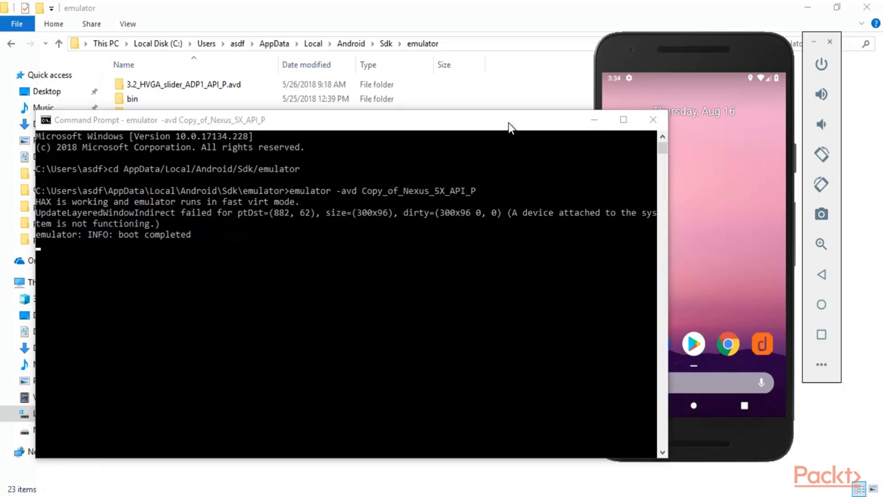
# Step: Hide the console, browse from Android to Sdk\platform-tools, and select iglearner.apk
pyautogui.click(594, 122)
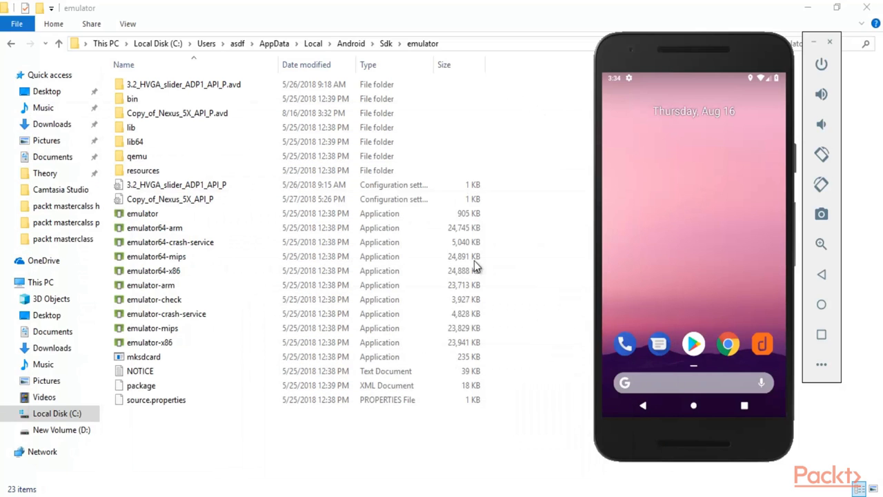
pyautogui.moveTo(677, 59); pyautogui.dragTo(683, 58)
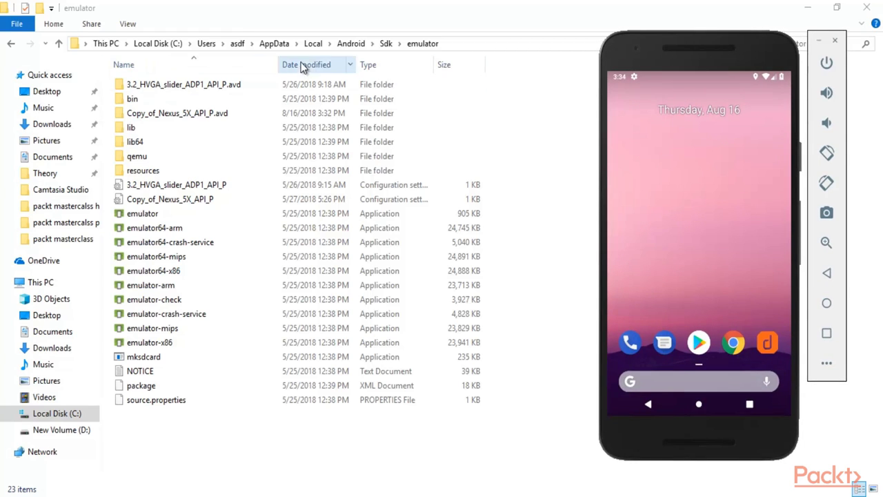
pyautogui.click(354, 44)
pyautogui.doubleClick(168, 91)
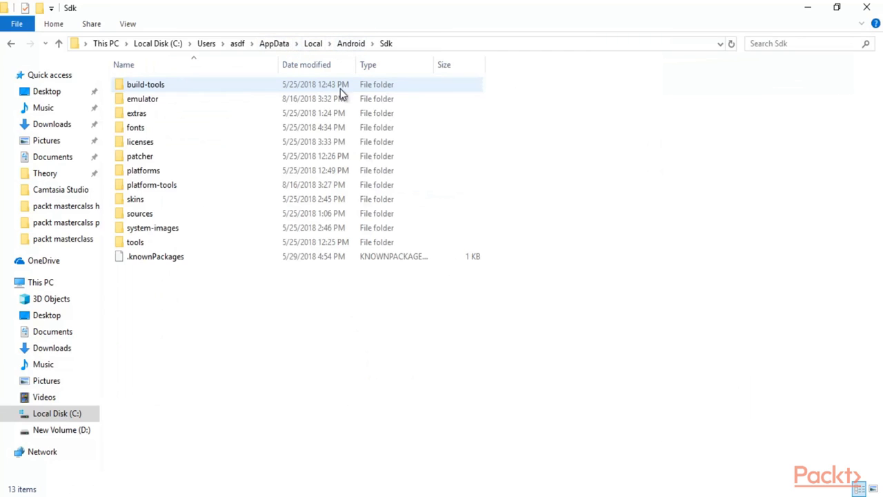
pyautogui.doubleClick(147, 186)
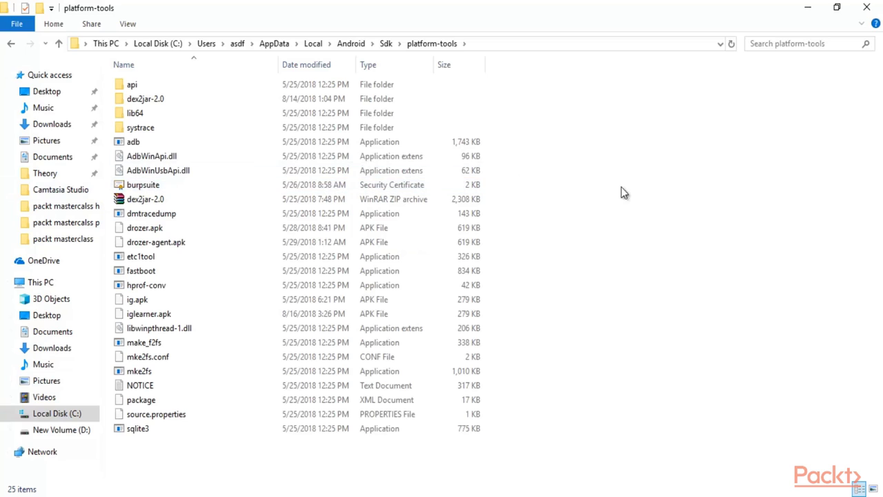
pyautogui.click(177, 318)
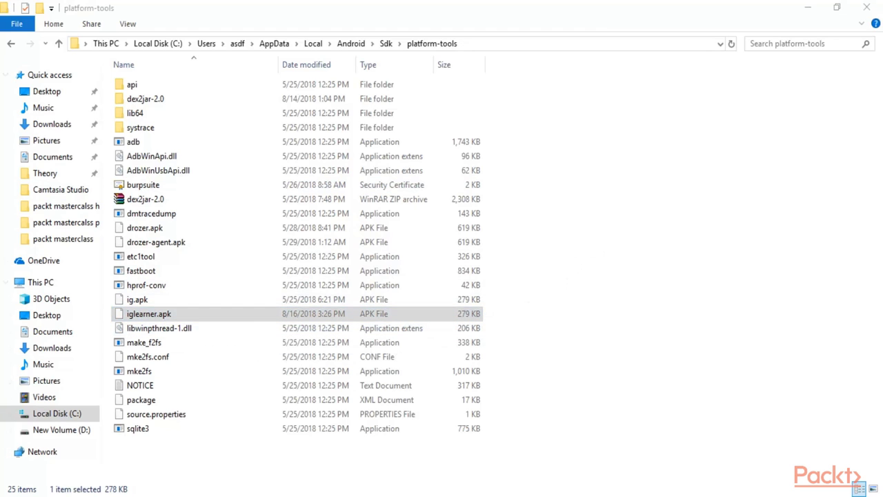
# Step: Launch a new Command Prompt from Start with cmd
pyautogui.write('cmd')
pyautogui.press('Return')
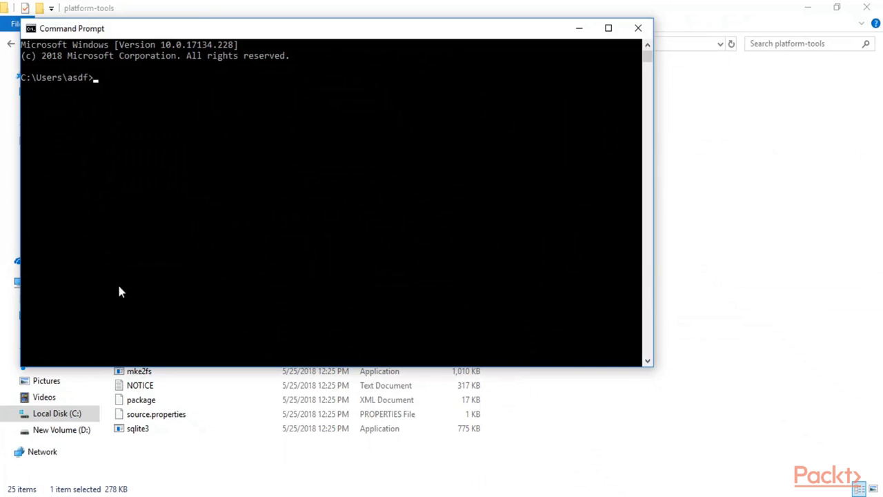
pyautogui.moveTo(218, 28); pyautogui.dragTo(361, 153)
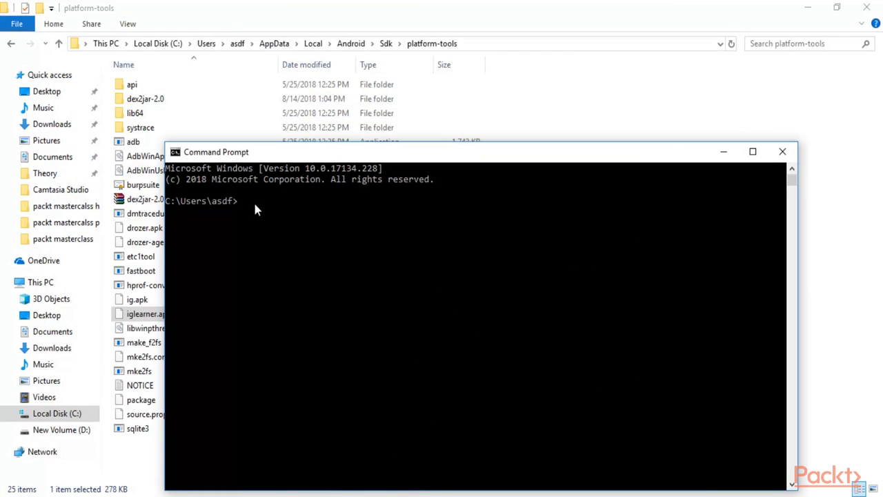
# Step: Change the console into AppData/Local/Android/Sdk/platform-tools
pyautogui.write('cd AppData/Local/Android/')
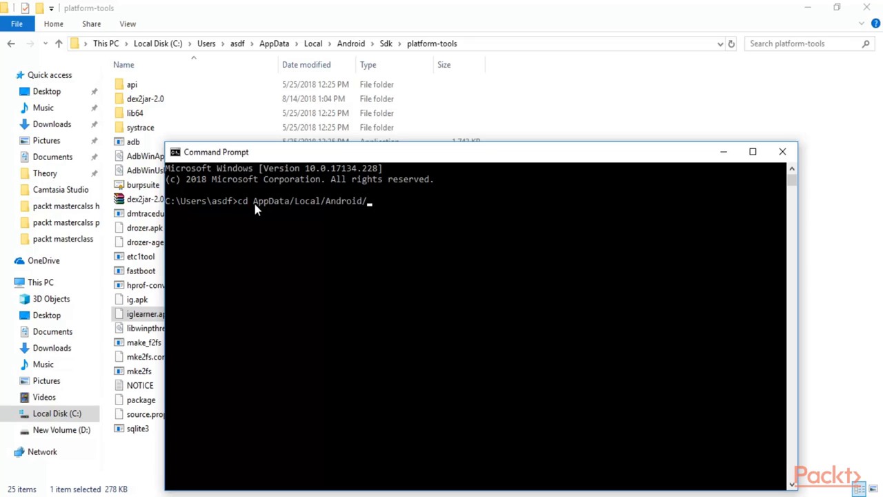
pyautogui.write('Sdk/platform-tools')
pyautogui.press('Return')
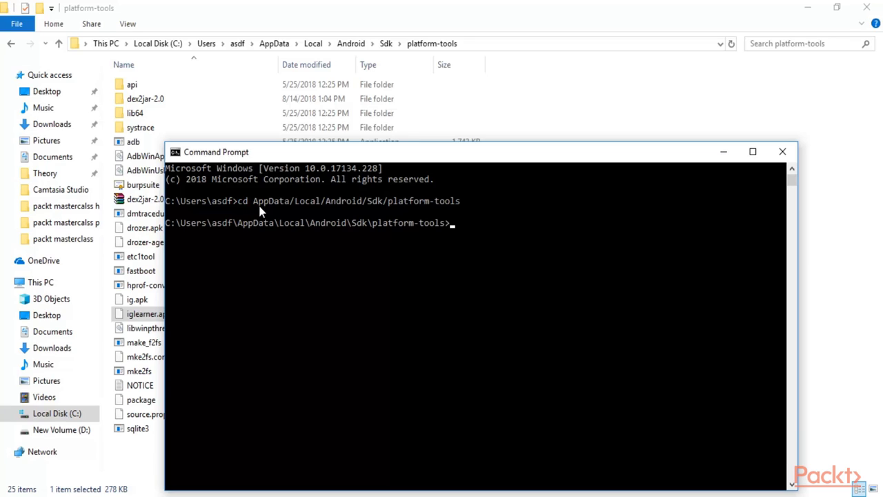
pyautogui.moveTo(394, 168); pyautogui.dragTo(430, 114)
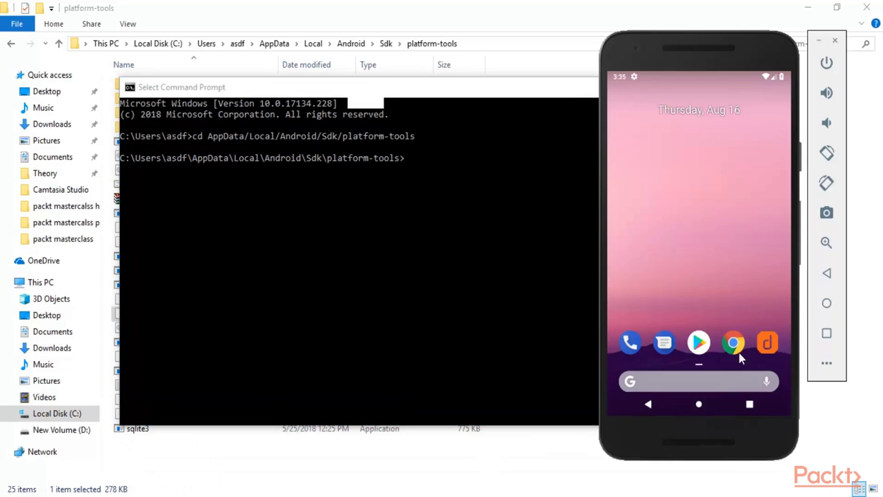
# Step: Open the emulator's app drawer and type 'adb install' at the console prompt
pyautogui.moveTo(701, 311); pyautogui.dragTo(703, 129)
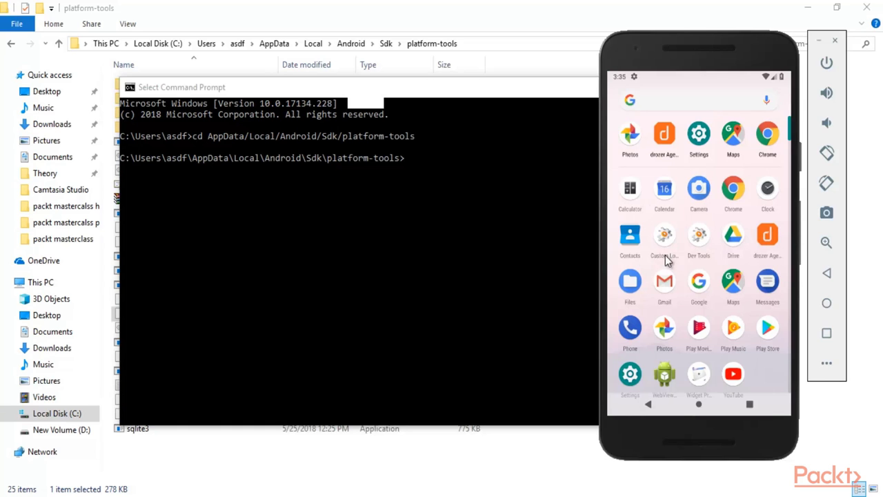
pyautogui.moveTo(438, 87); pyautogui.dragTo(531, 123)
pyautogui.click(523, 187)
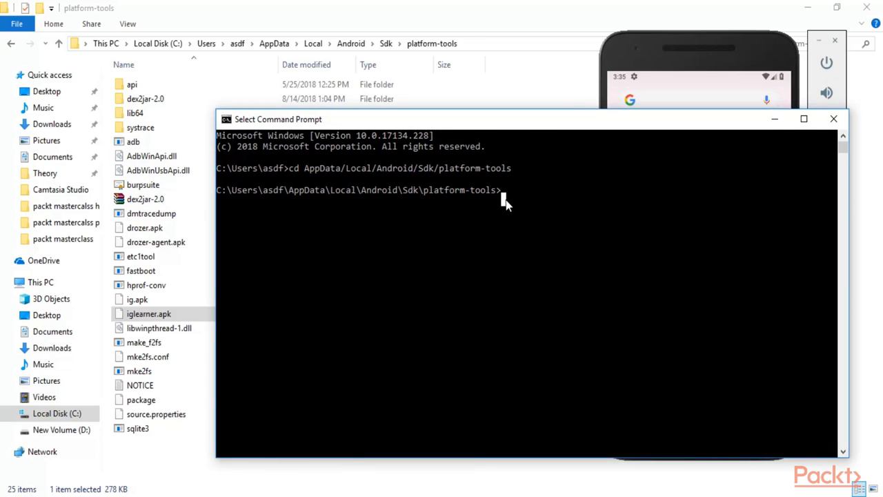
pyautogui.write('adb install')
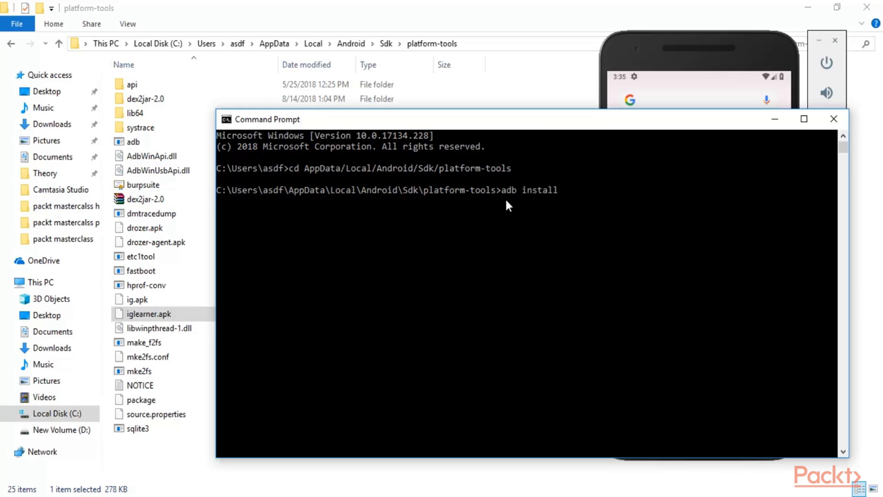
# Step: Copy the file name iglearner.apk from Explorer, leaving the file unrenamed
pyautogui.click(149, 314)
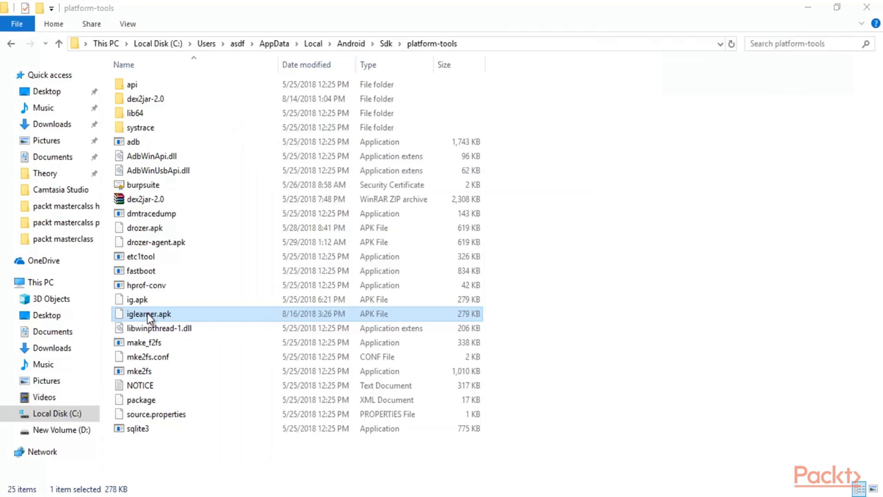
pyautogui.rightClick(147, 313)
pyautogui.click(182, 283)
pyautogui.moveTo(166, 312); pyautogui.dragTo(113, 315)
pyautogui.rightClick(152, 323)
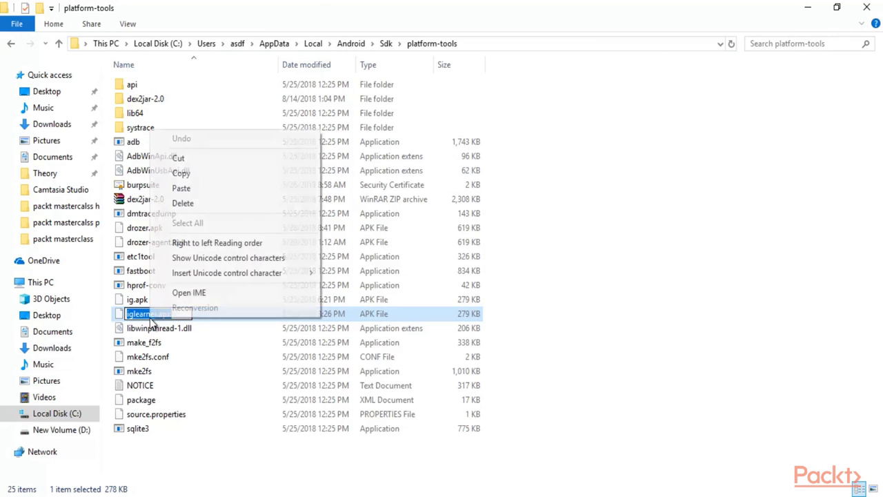
pyautogui.click(182, 174)
pyautogui.click(652, 193)
# Step: Paste iglearner.apk after adb install, run it, and confirm the Success result
pyautogui.click(489, 491)
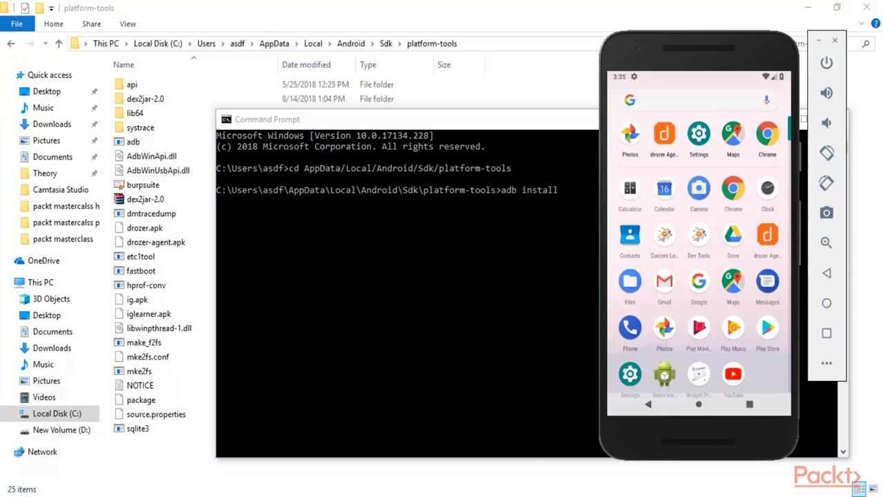
pyautogui.moveTo(508, 114); pyautogui.dragTo(414, 120)
pyautogui.click(685, 54)
pyautogui.rightClick(481, 180)
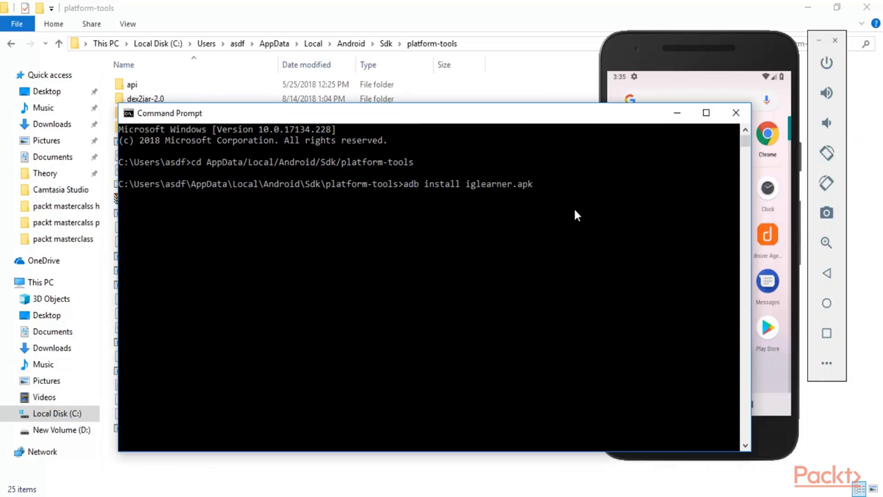
pyautogui.moveTo(542, 117); pyautogui.dragTo(413, 79)
pyautogui.moveTo(687, 35); pyautogui.dragTo(738, 40)
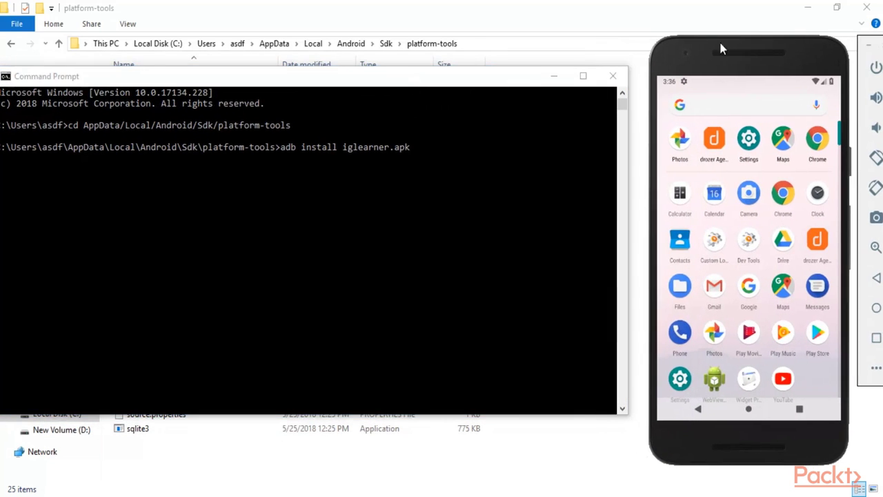
pyautogui.moveTo(502, 82); pyautogui.dragTo(519, 82)
pyautogui.press('Return')
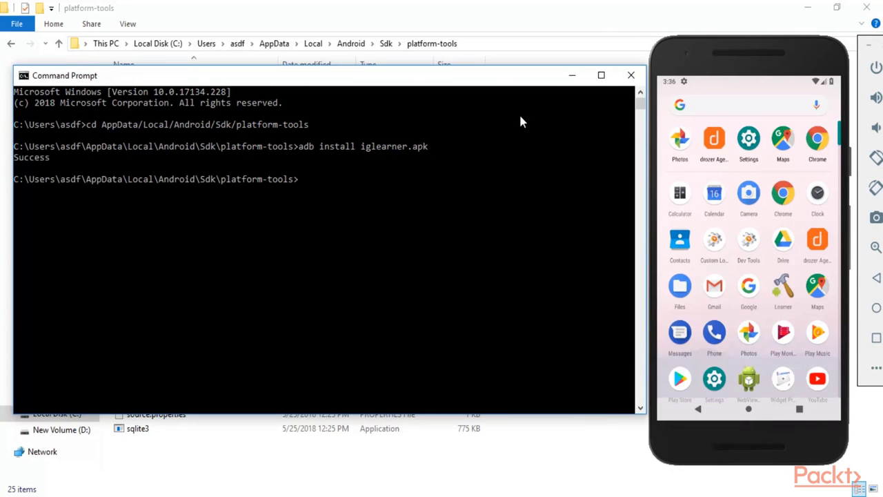
pyautogui.moveTo(54, 154); pyautogui.dragTo(28, 164)
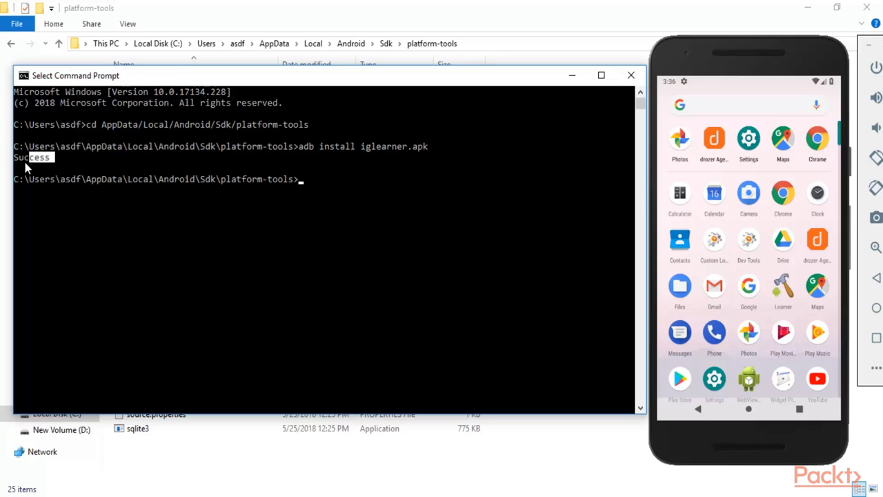
pyautogui.moveTo(300, 146); pyautogui.dragTo(444, 191)
pyautogui.click(477, 232)
# Step: Launch Learner, dismiss the older-Android warning to view Lessons 1–8, then go Home
pyautogui.click(783, 289)
pyautogui.click(785, 291)
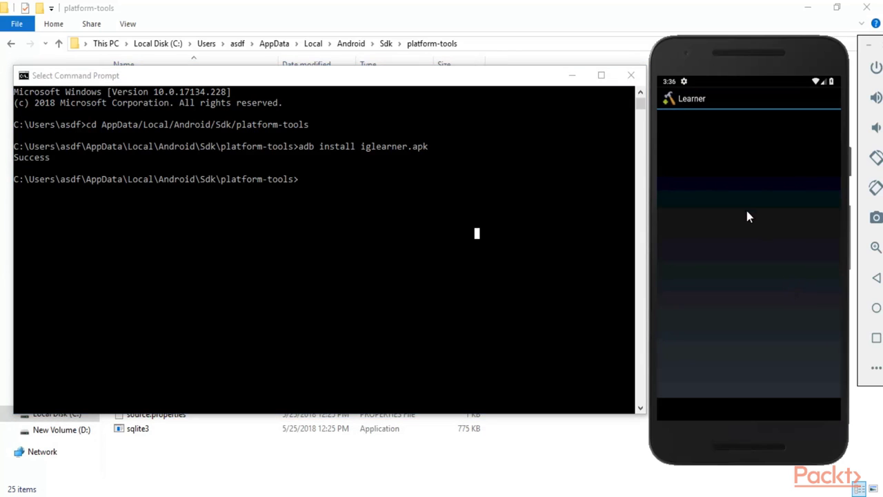
pyautogui.click(809, 276)
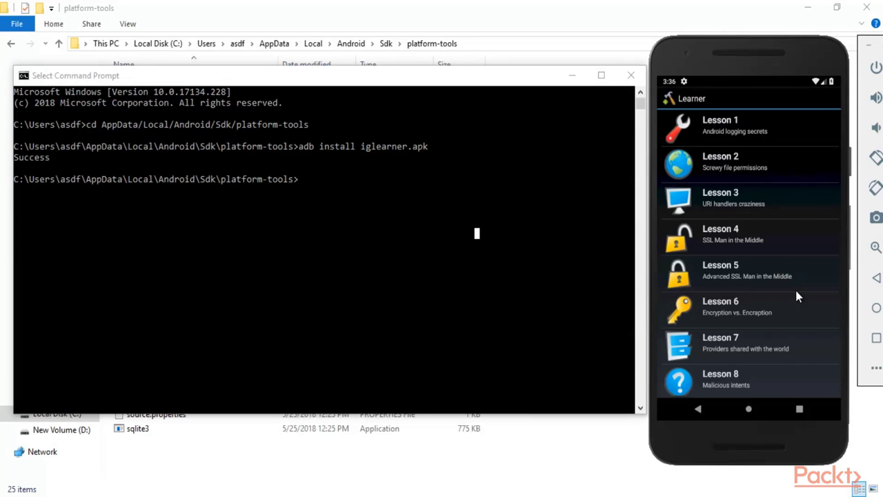
pyautogui.click(754, 407)
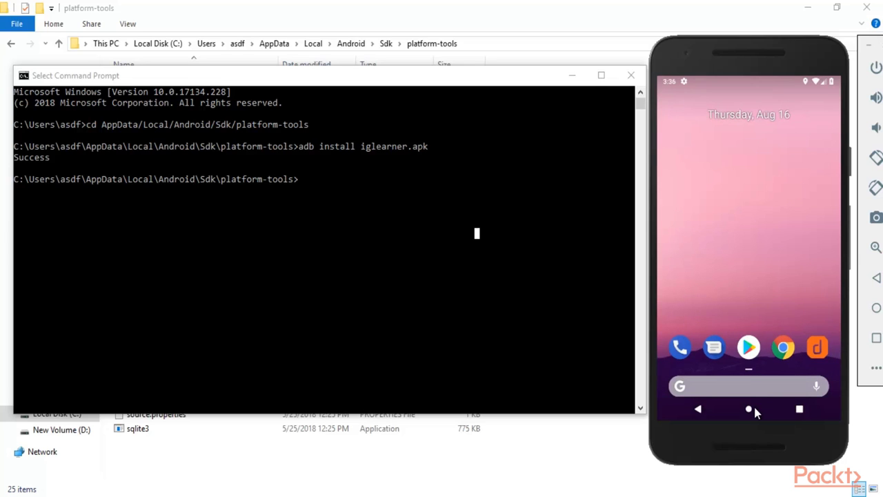